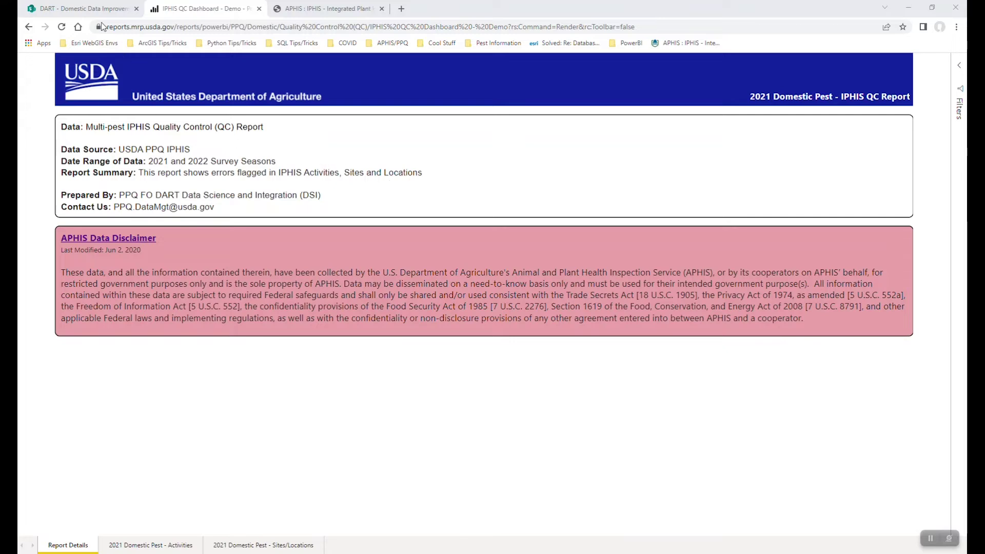
Step: Open the QC Dashboards folder in the DART document library, where GM IPHIS Data.url is stored
click(88, 11)
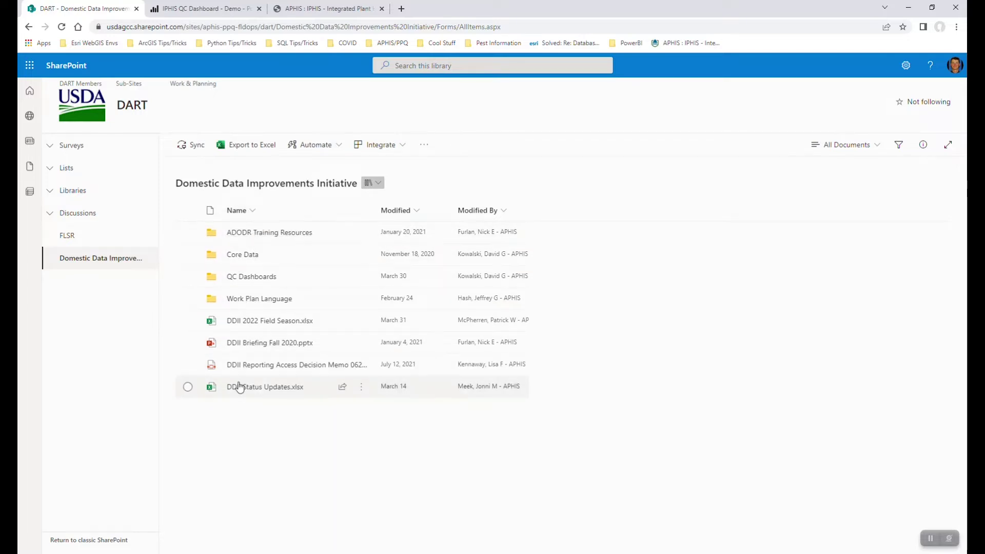
click(257, 277)
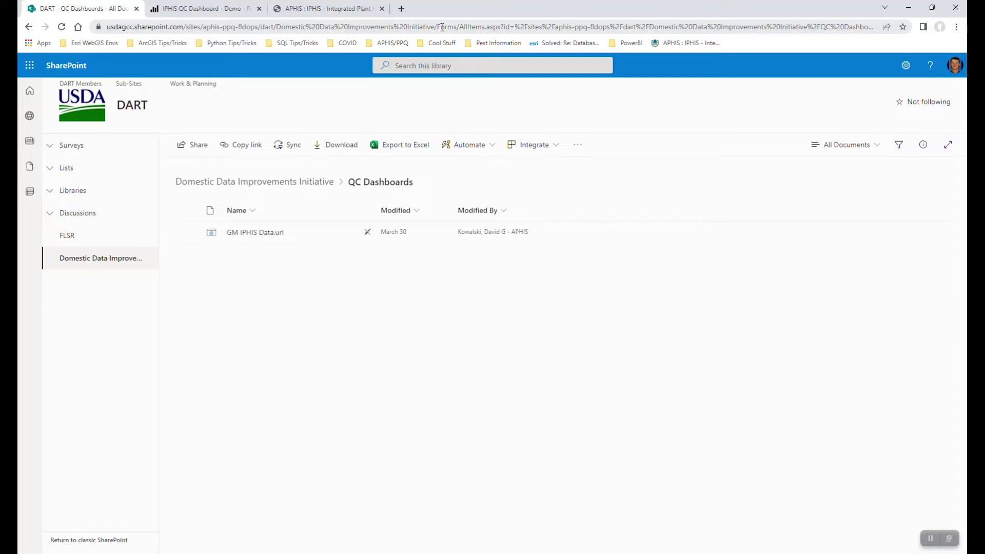
mouse_move(266, 236)
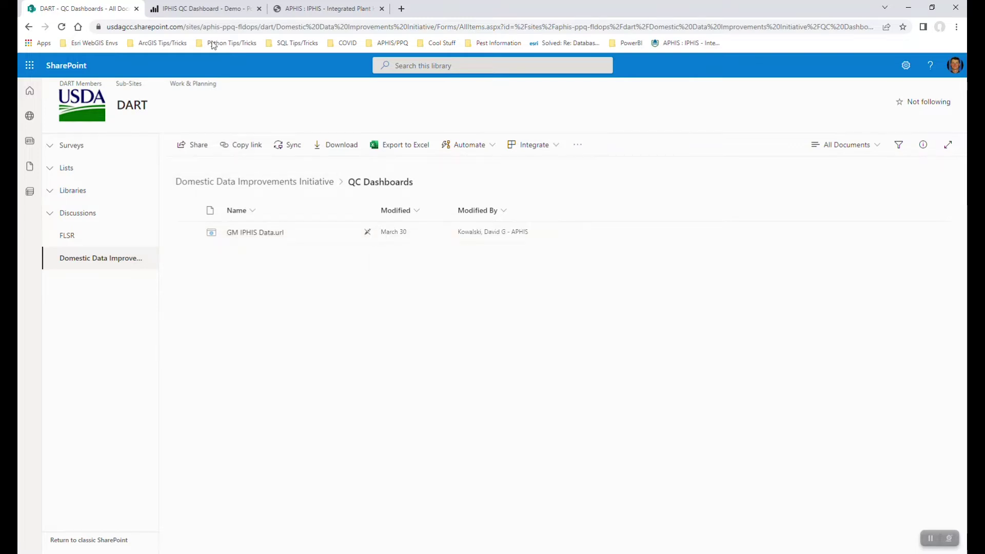
click(204, 10)
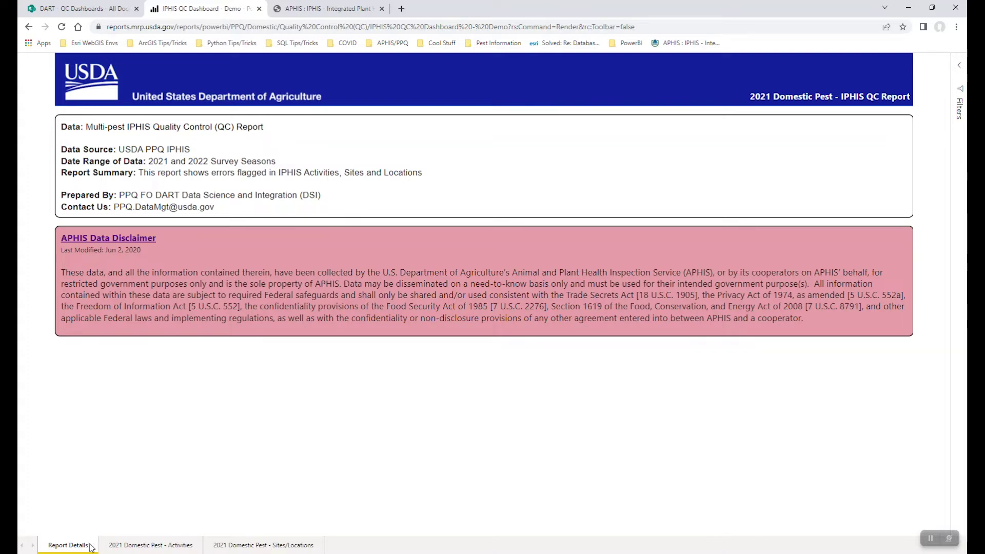
Step: Open the 2021 Domestic Pest - Activities page of the IPHIS QC report
click(138, 546)
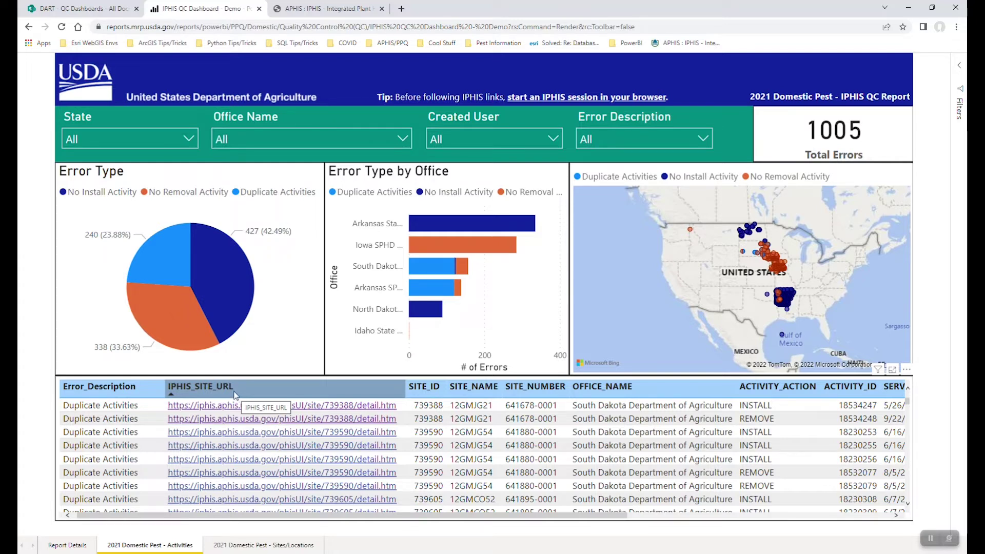
Step: Review the State, Office Name and Error Description slicer options, leaving all filters at All
click(172, 136)
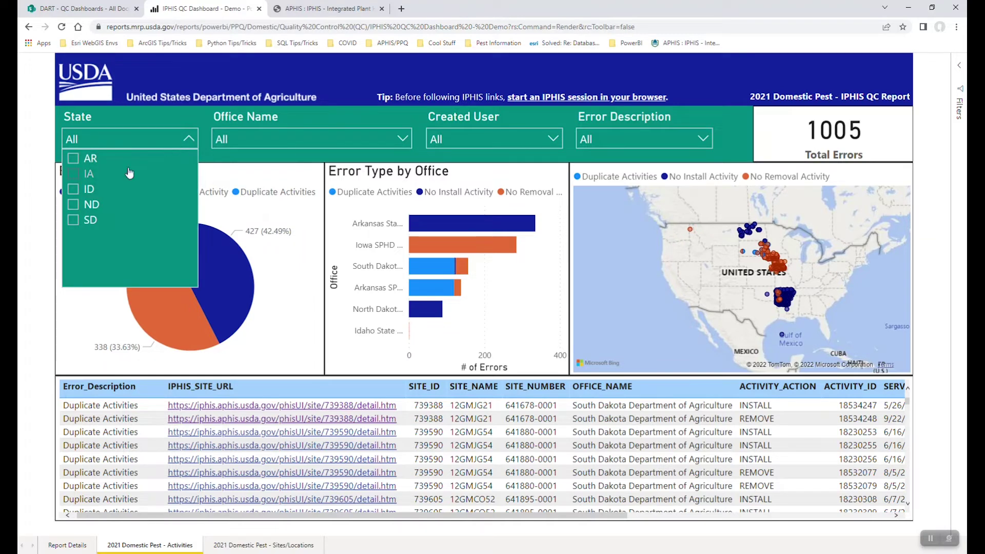
click(284, 143)
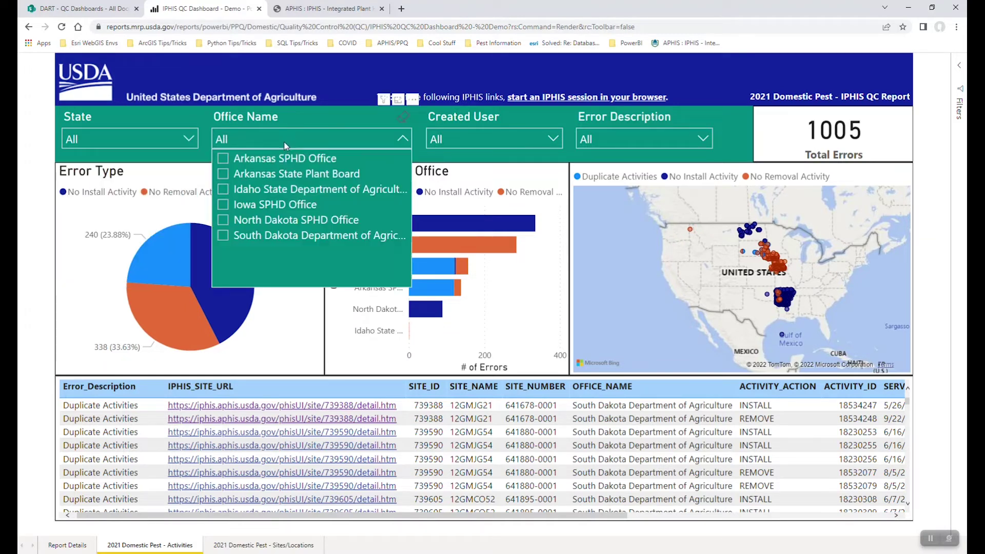
click(355, 132)
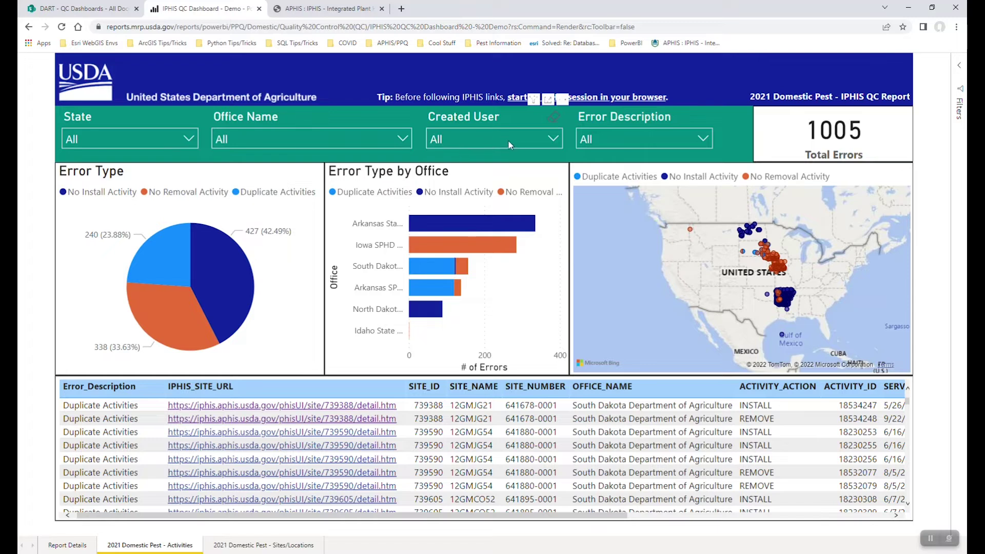
click(653, 139)
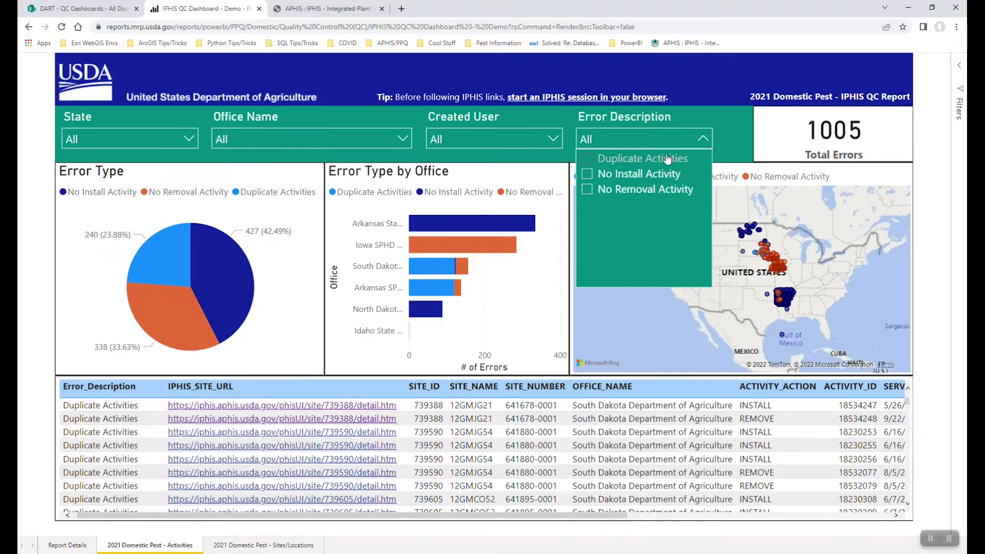
click(702, 137)
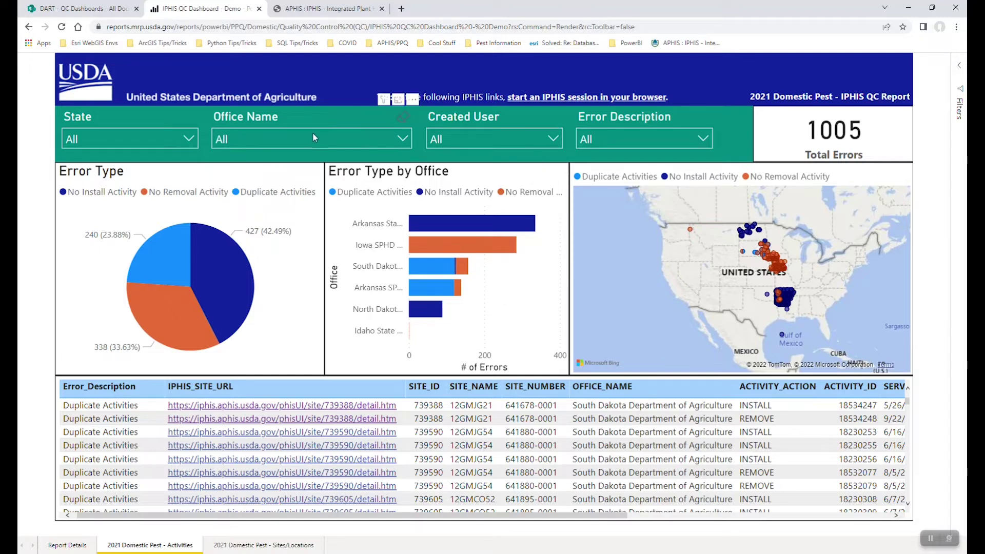
click(272, 136)
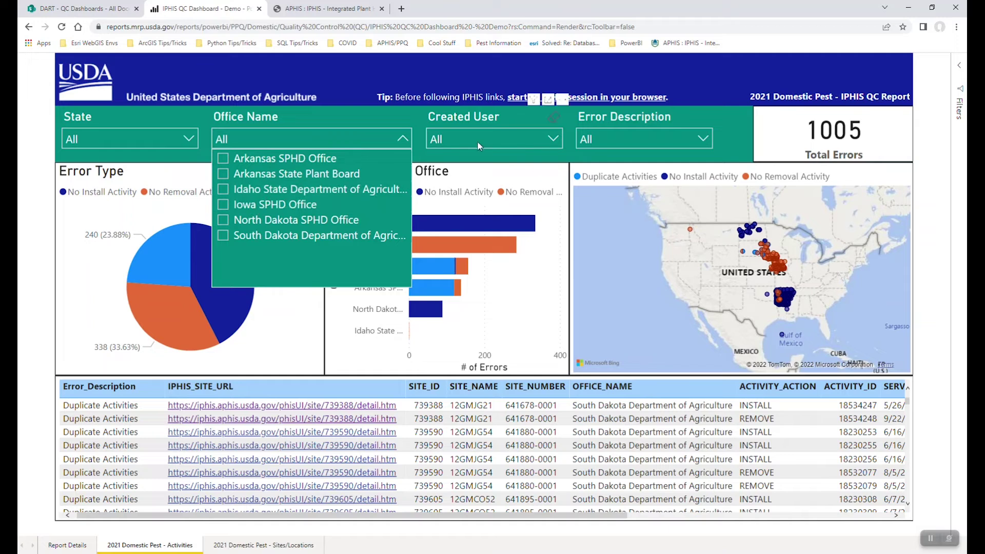
click(503, 137)
click(506, 137)
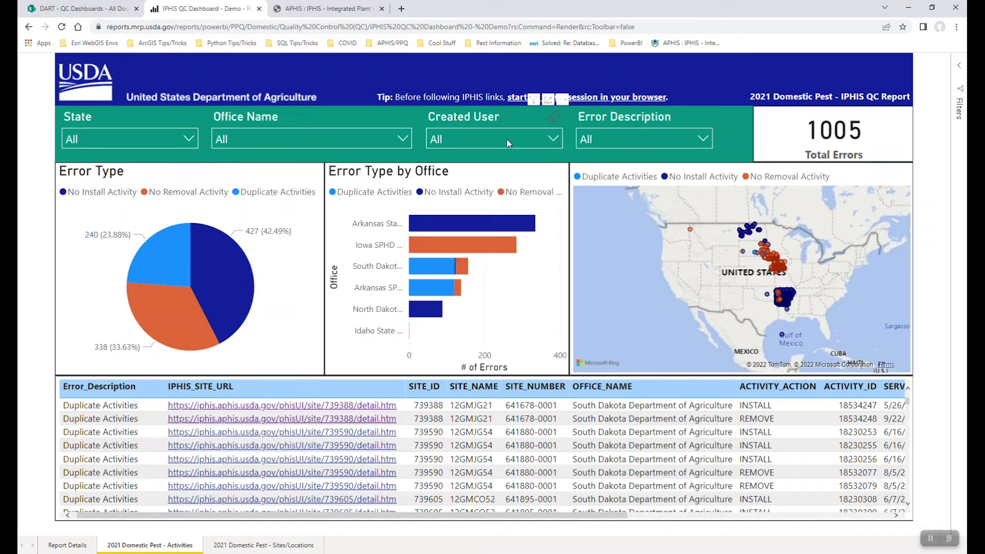
click(331, 408)
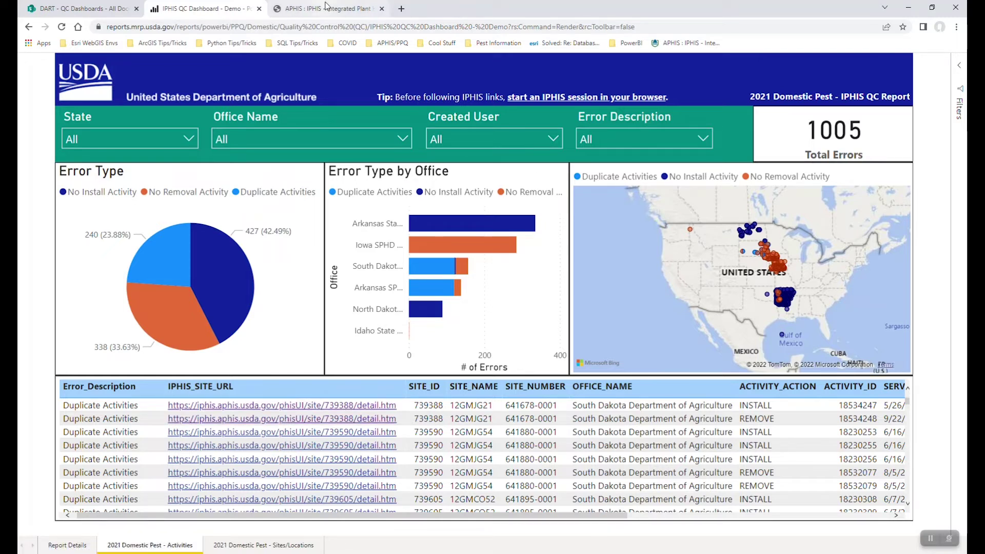
click(326, 6)
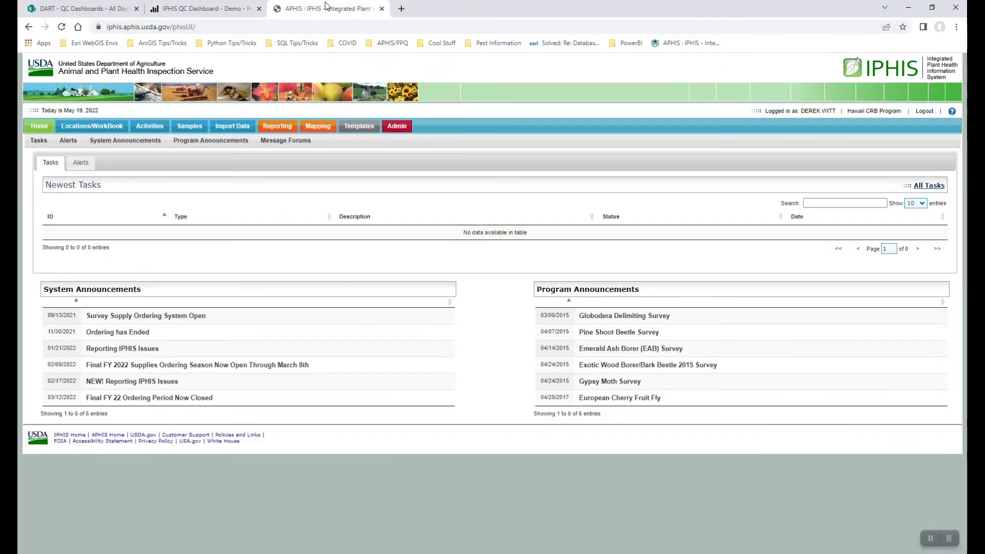
click(203, 5)
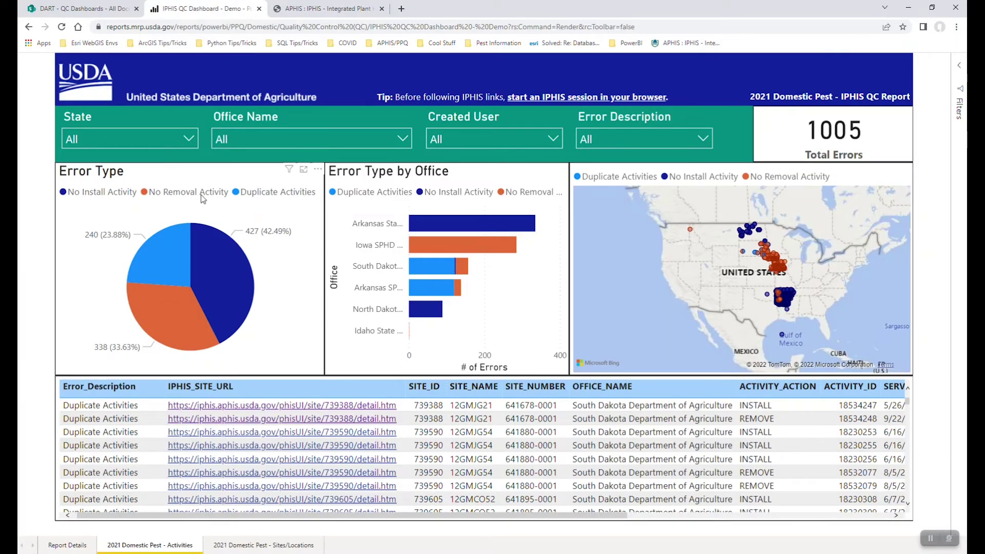
click(182, 140)
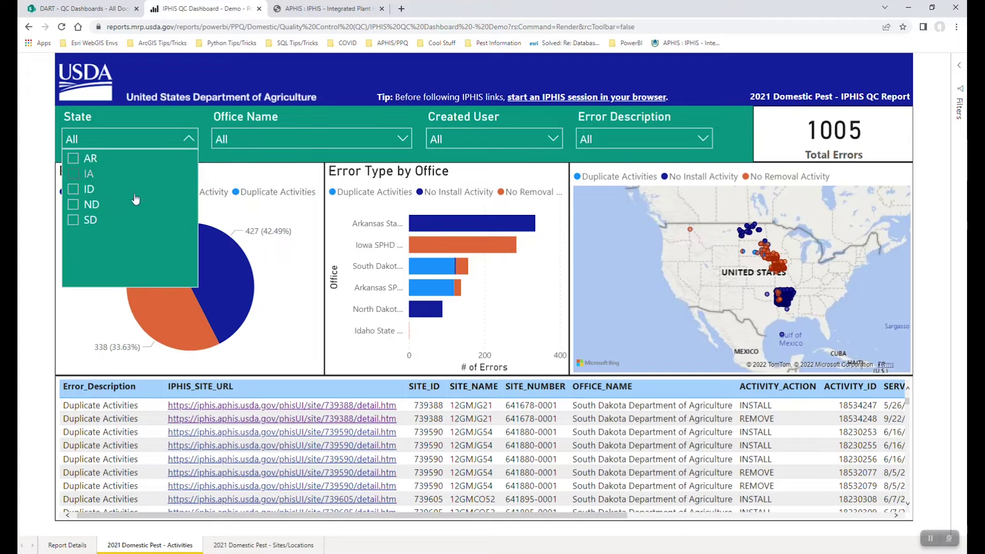
Step: Filter the State slicer to AR, giving 473 errors, and recenter the map on Arkansas
click(77, 161)
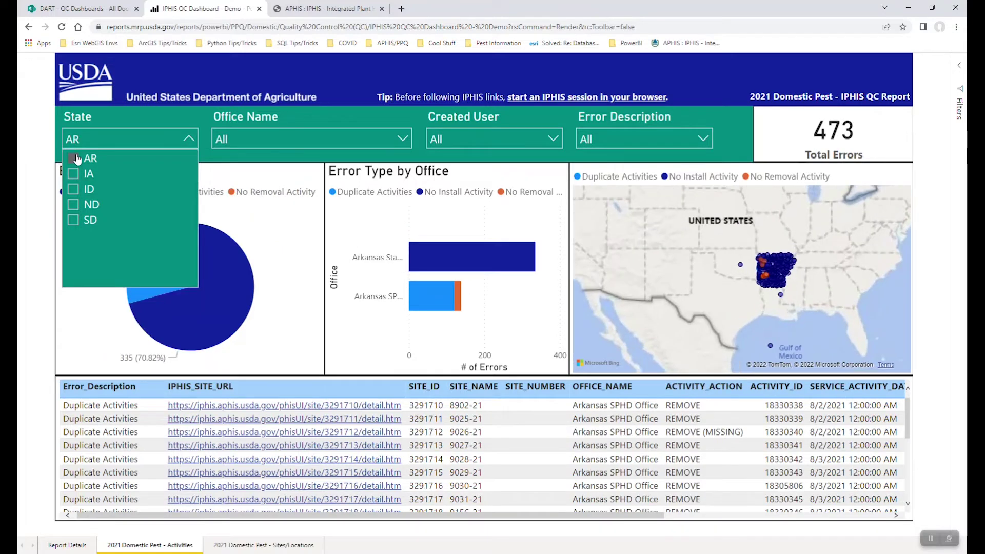
click(119, 114)
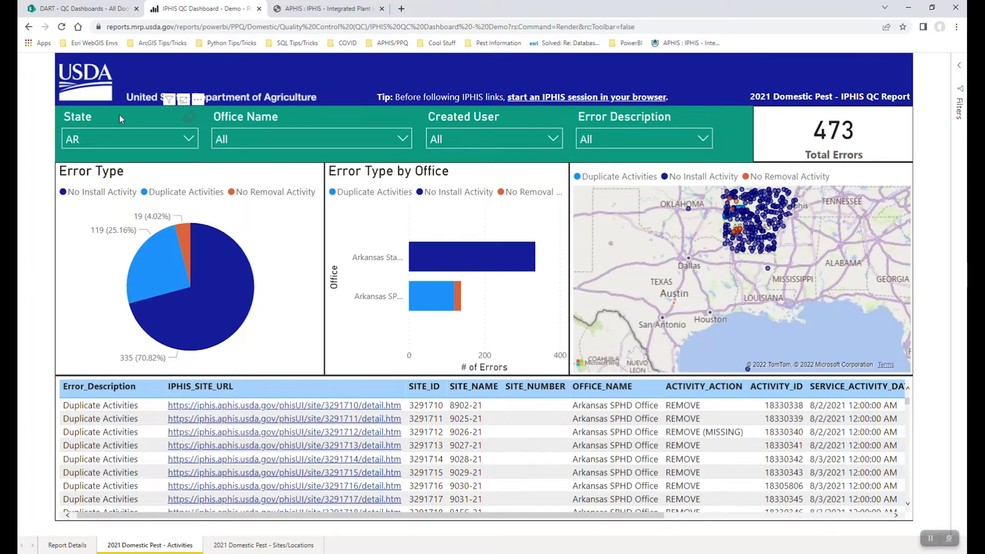
drag(854, 235, 860, 286)
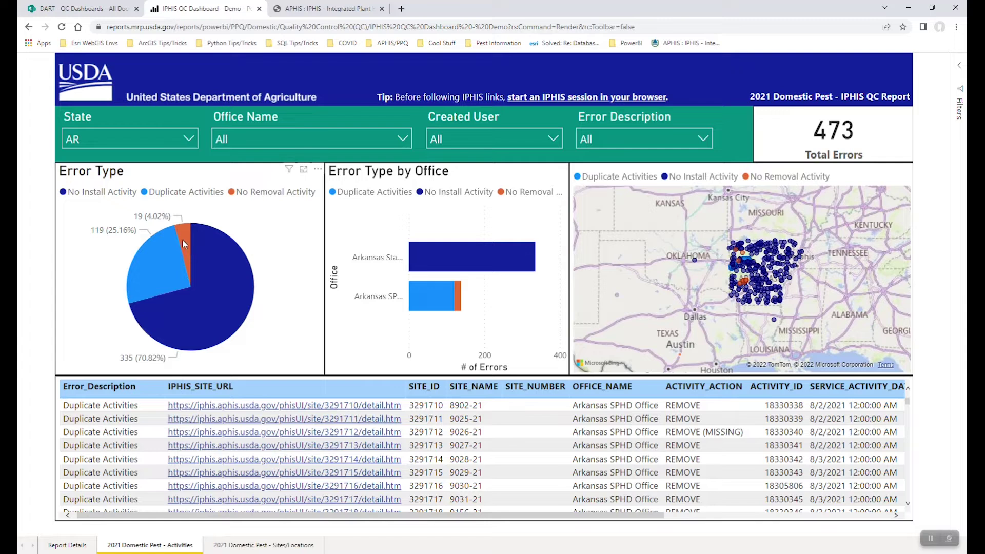
Step: Cross-filter to the No Removal Activity pie slice (19 errors) and sort the table by ACTIVITY_ACTION
mouse_move(182, 231)
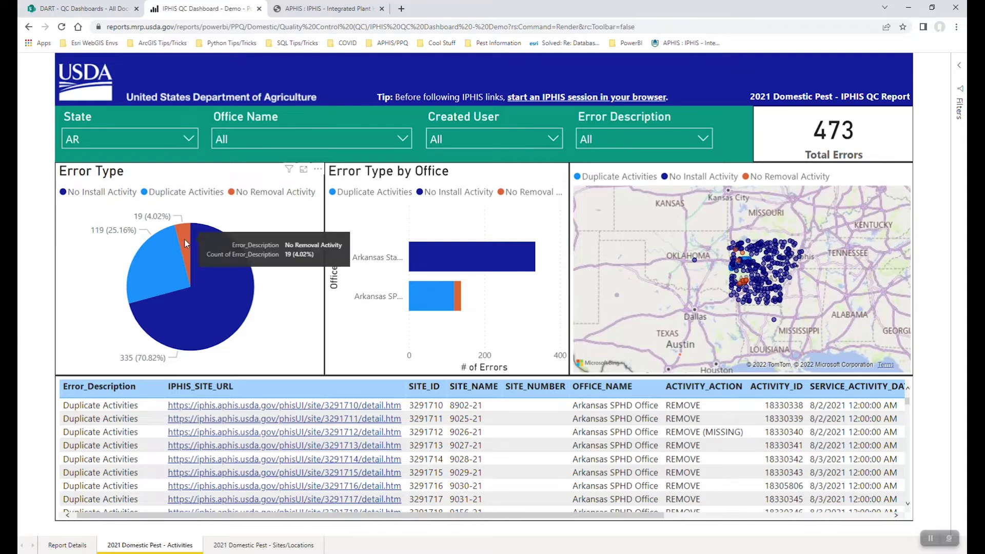
click(185, 243)
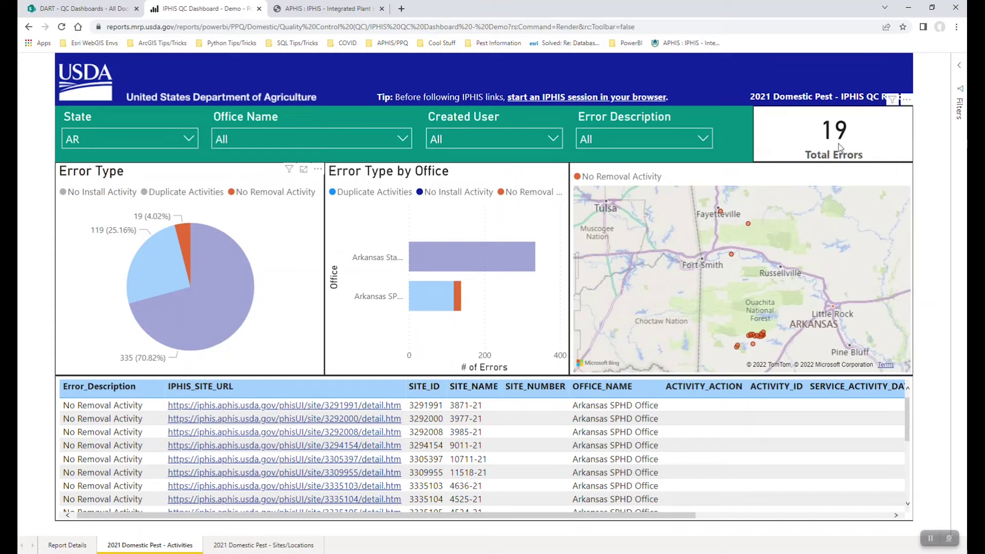
scroll(441, 454, down, 4)
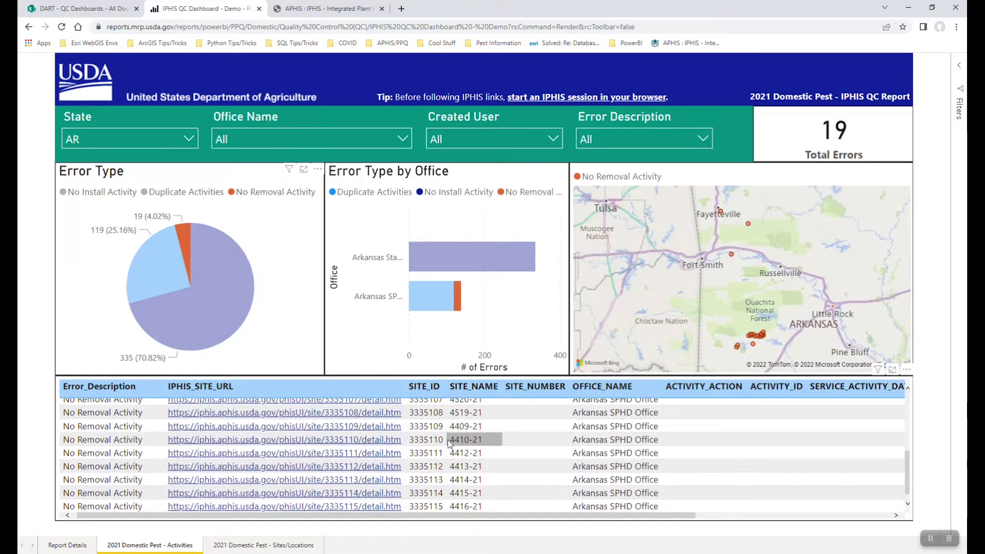
scroll(444, 451, up, 4)
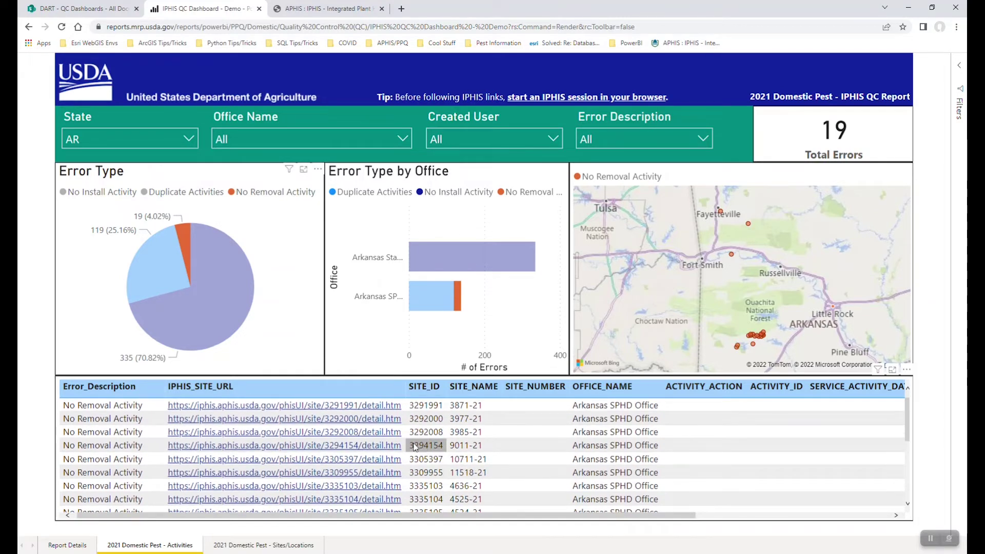
scroll(393, 439, down, 1)
scroll(393, 440, up, 2)
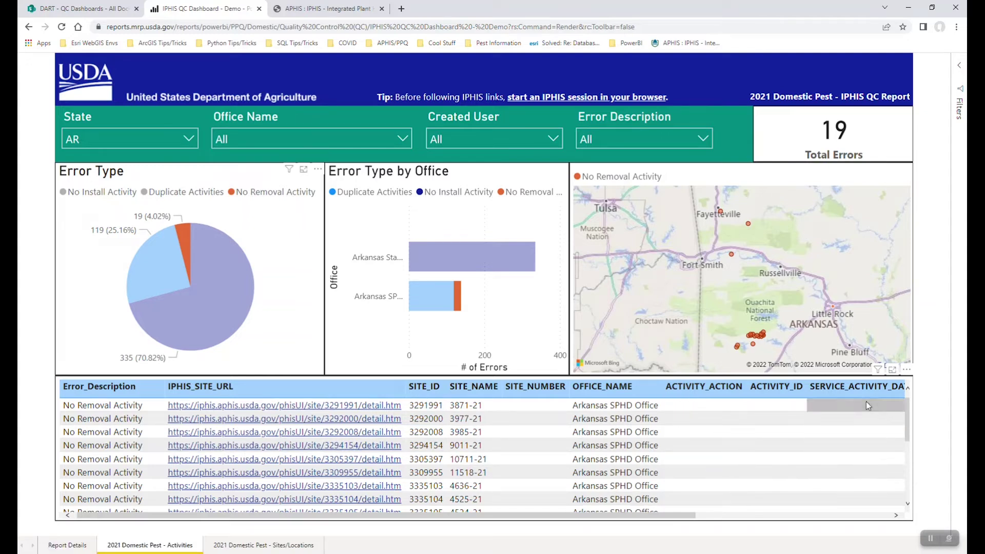
click(711, 395)
Step: Export the table's summarized data in .xlsx format, saving it to Downloads as data (4).xlsx
drag(667, 515, 649, 498)
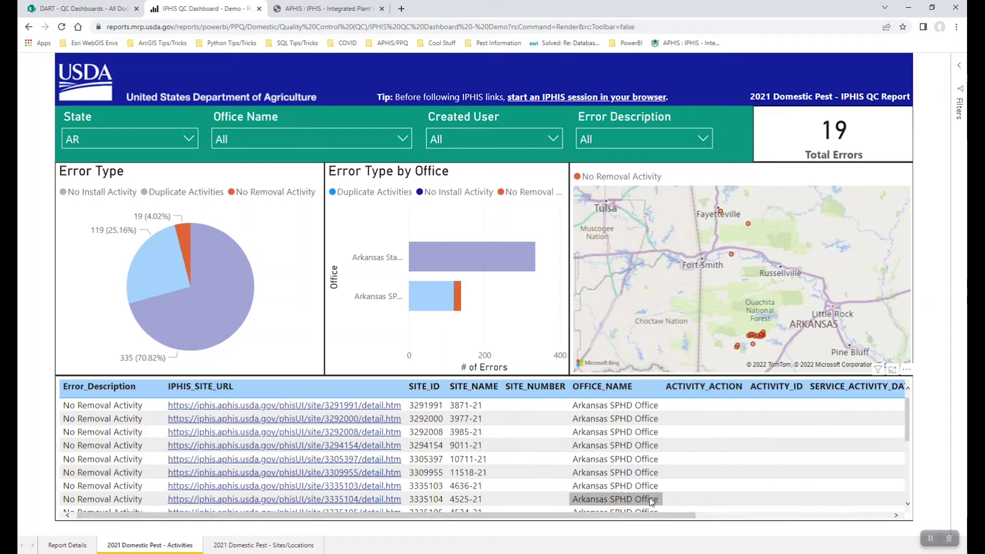
click(907, 372)
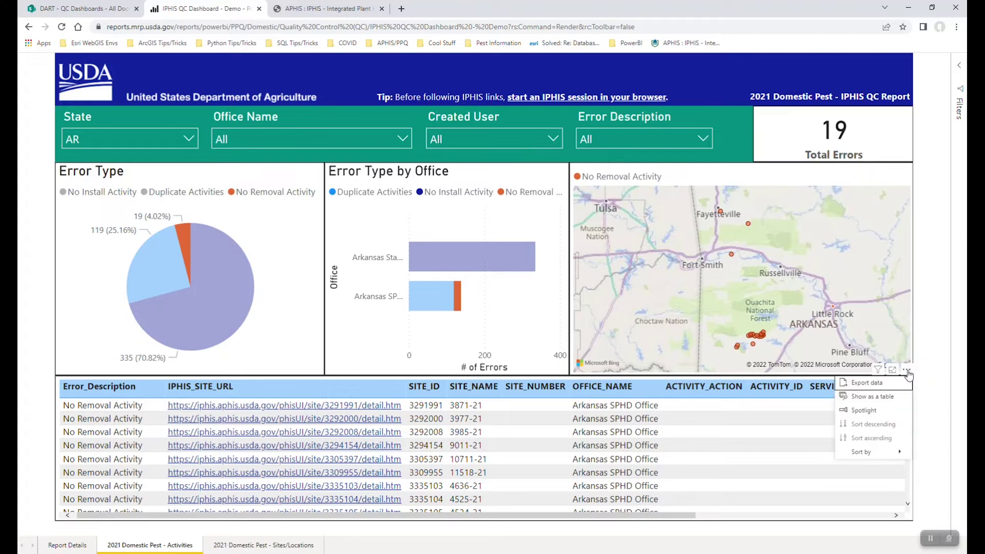
click(874, 386)
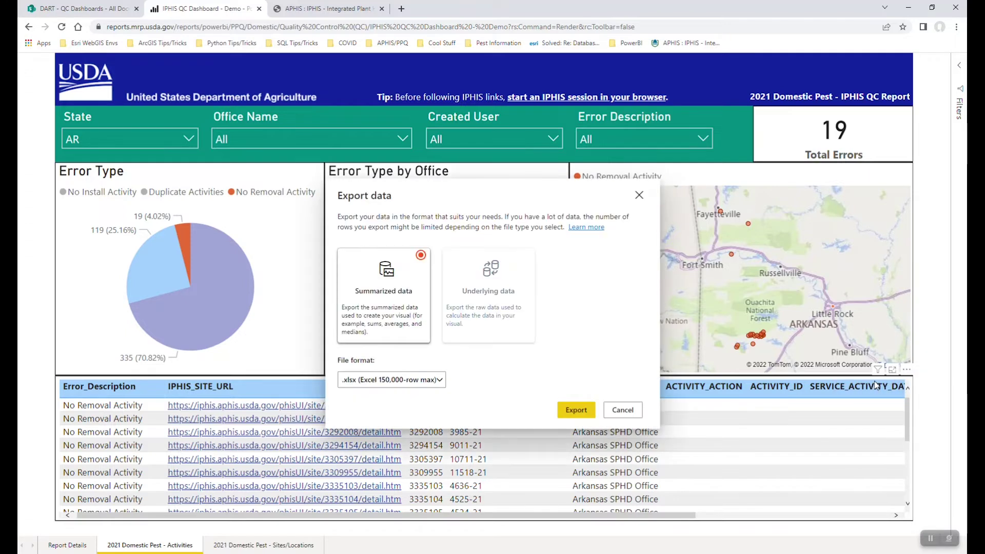
click(417, 380)
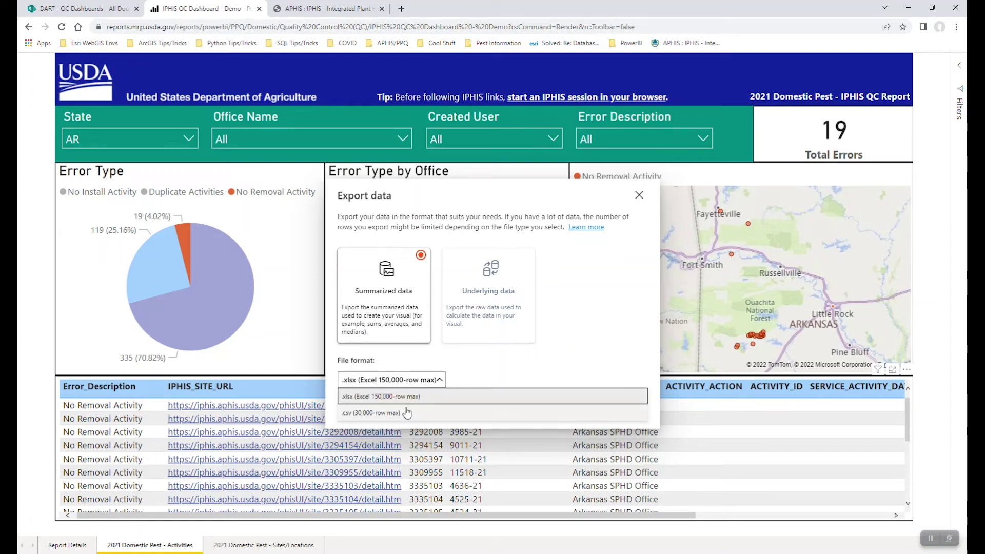
click(401, 382)
click(592, 414)
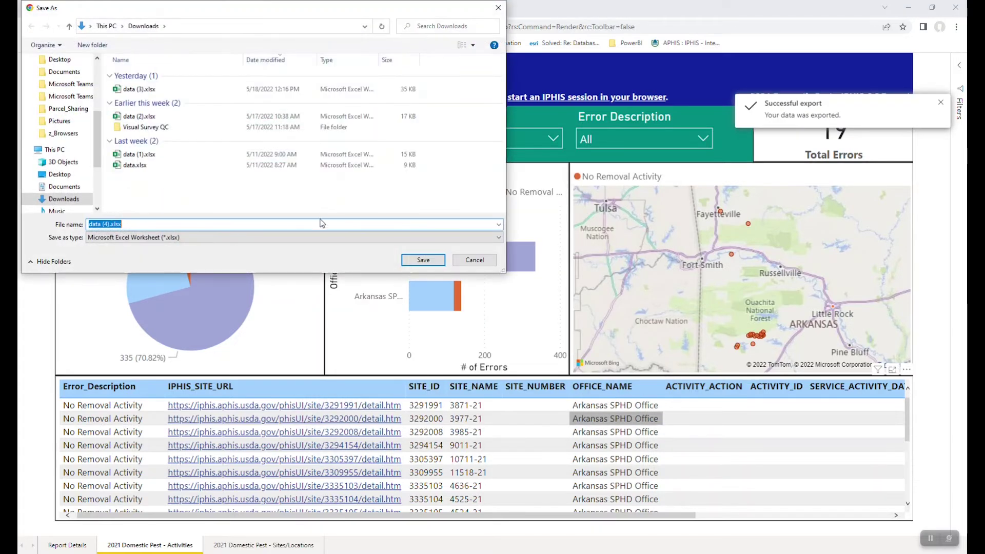
click(422, 261)
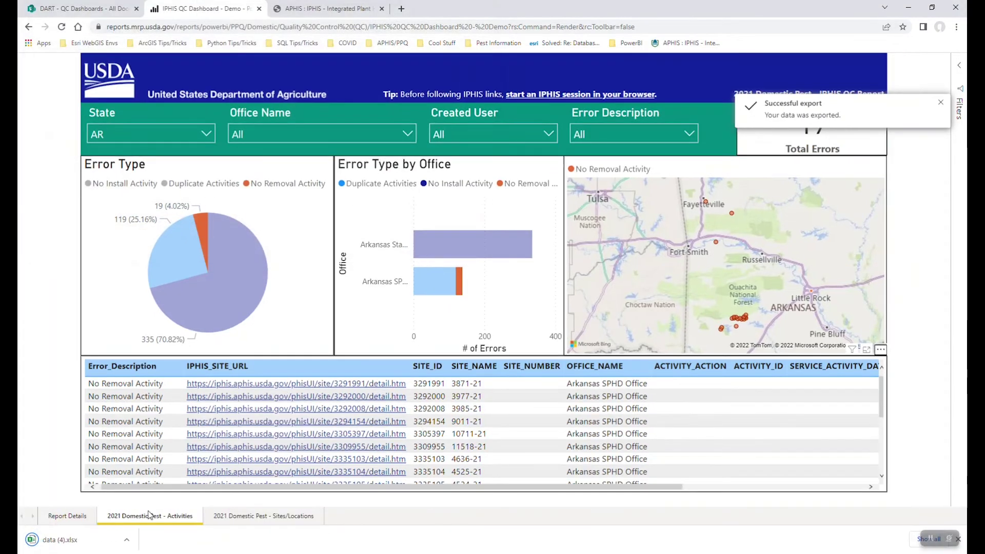
Step: Open data (4).xlsx in Excel and delete the two filter-note rows 1–2
click(126, 539)
click(145, 474)
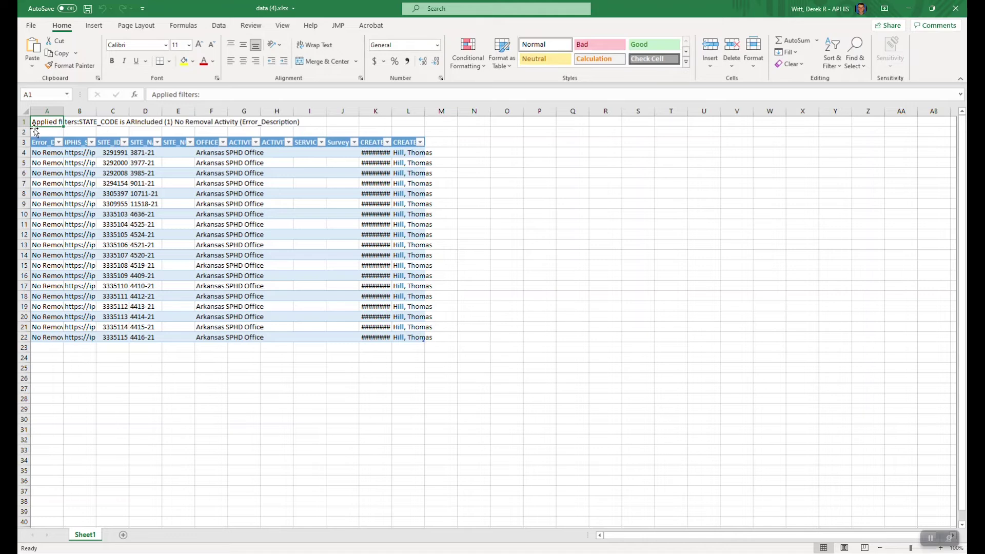
click(24, 121)
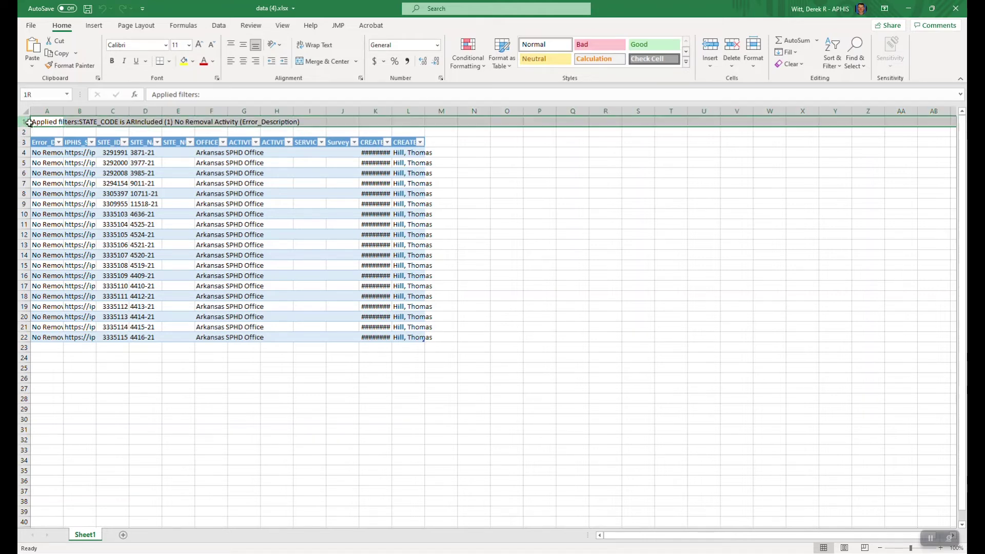
click(53, 122)
drag(53, 122, 283, 131)
click(286, 132)
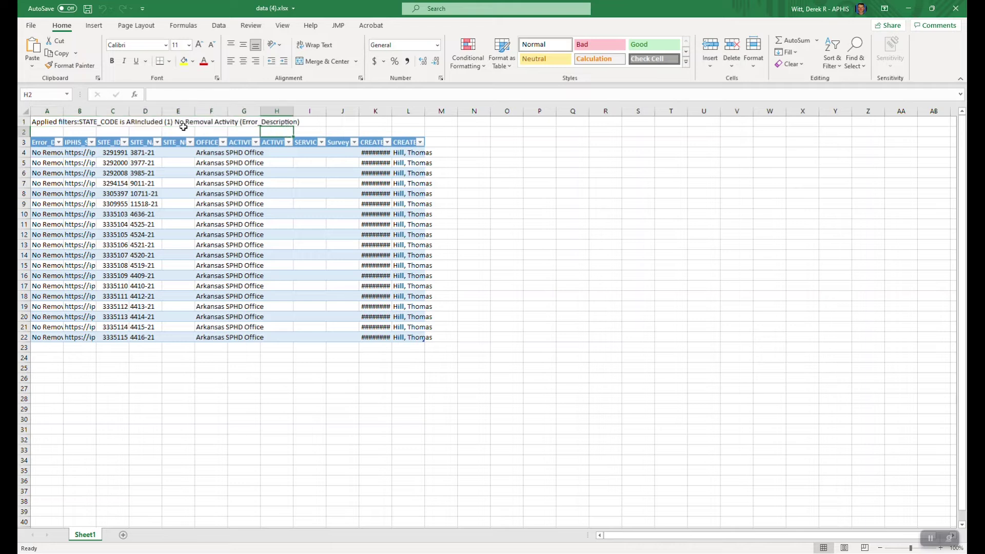
click(46, 131)
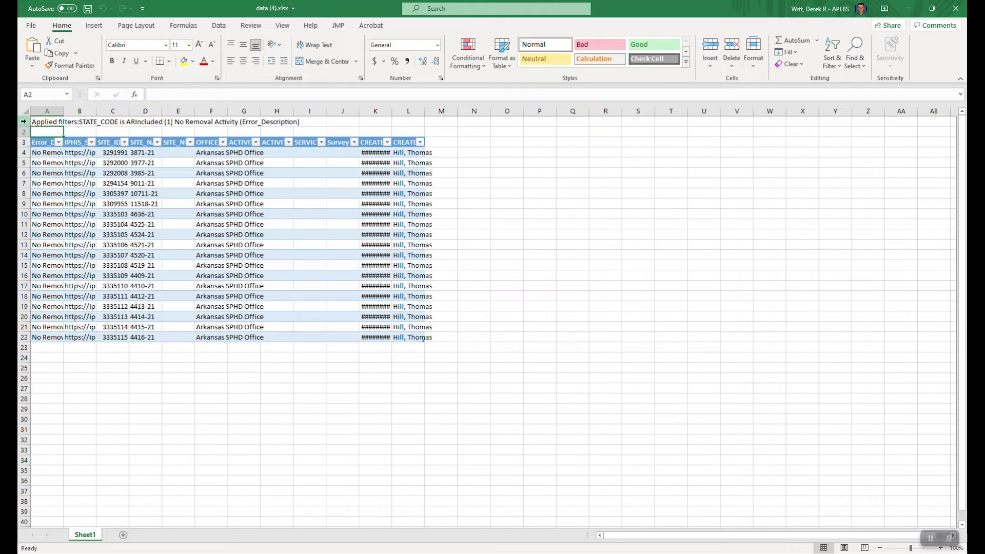
drag(23, 122, 23, 132)
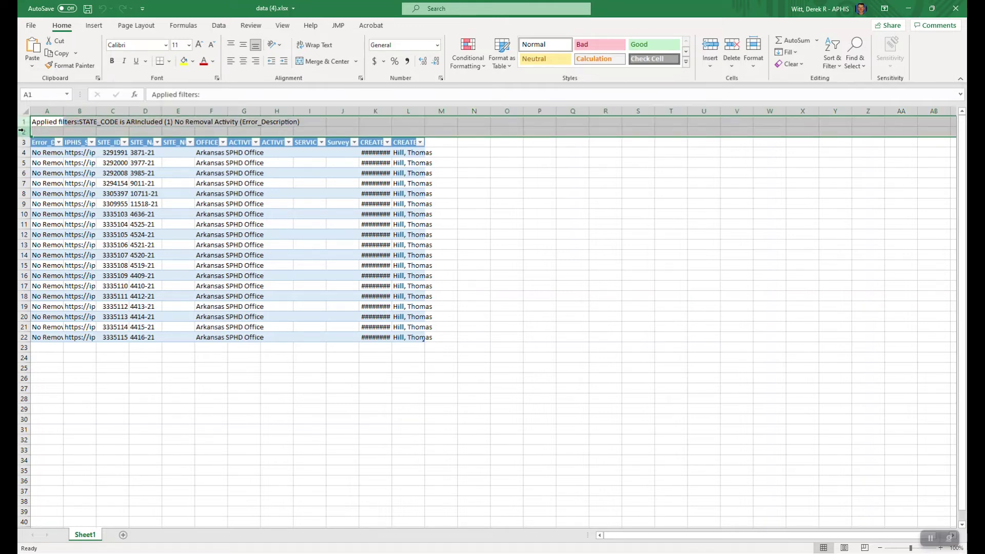
right_click(24, 129)
click(59, 223)
Step: AutoFit columns A–L to their contents
drag(46, 111, 416, 110)
double_click(425, 111)
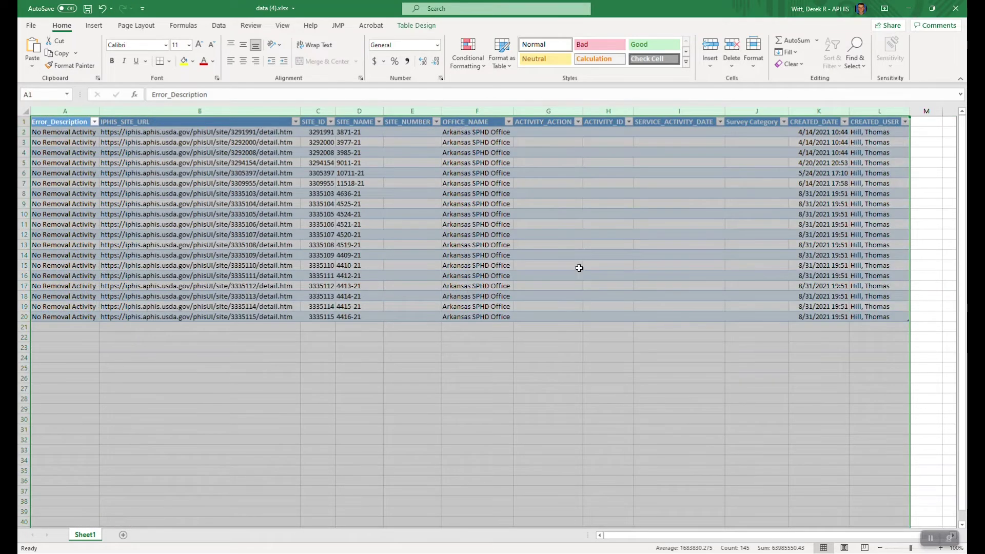
click(644, 190)
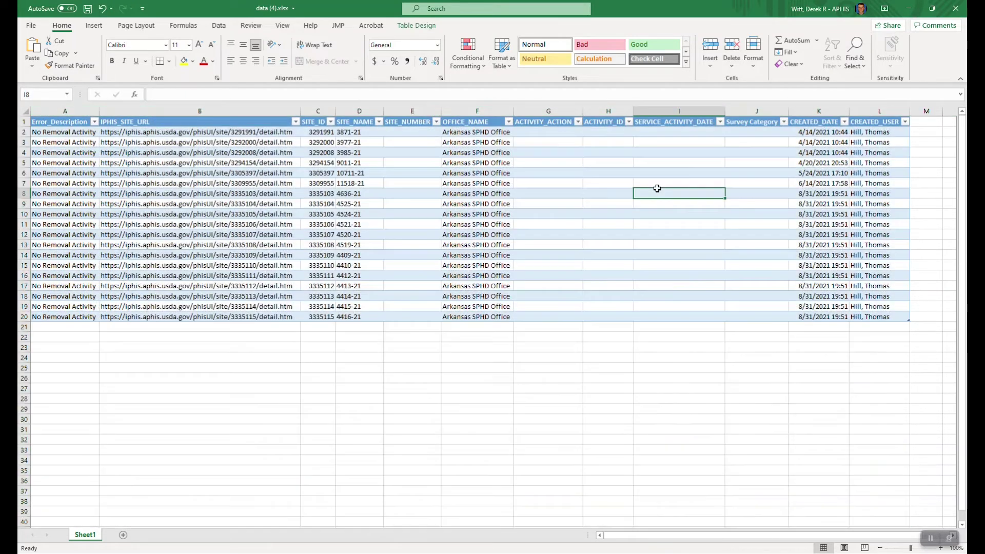
double_click(736, 15)
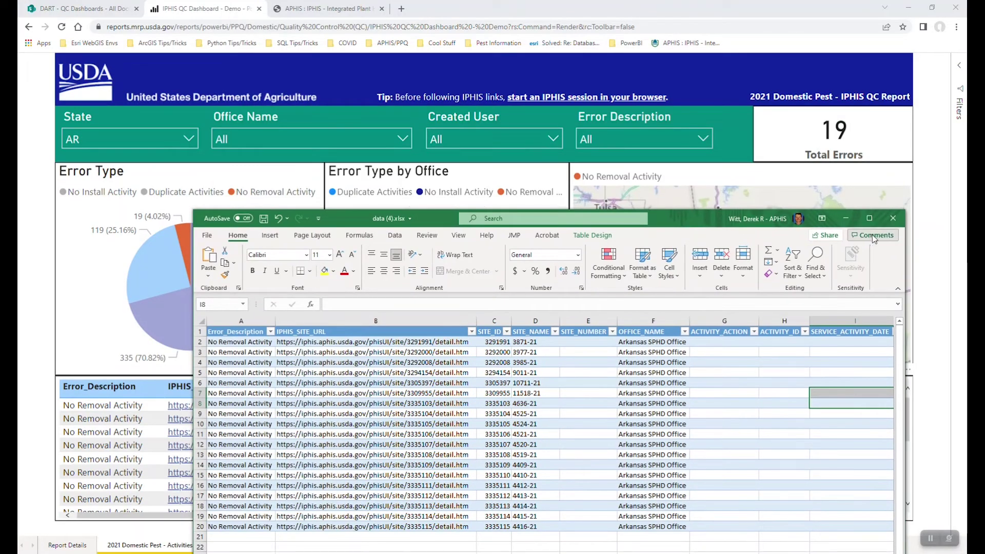
Step: Minimize Excel and open the first error row's IPHIS site link for site 3871-21
click(846, 219)
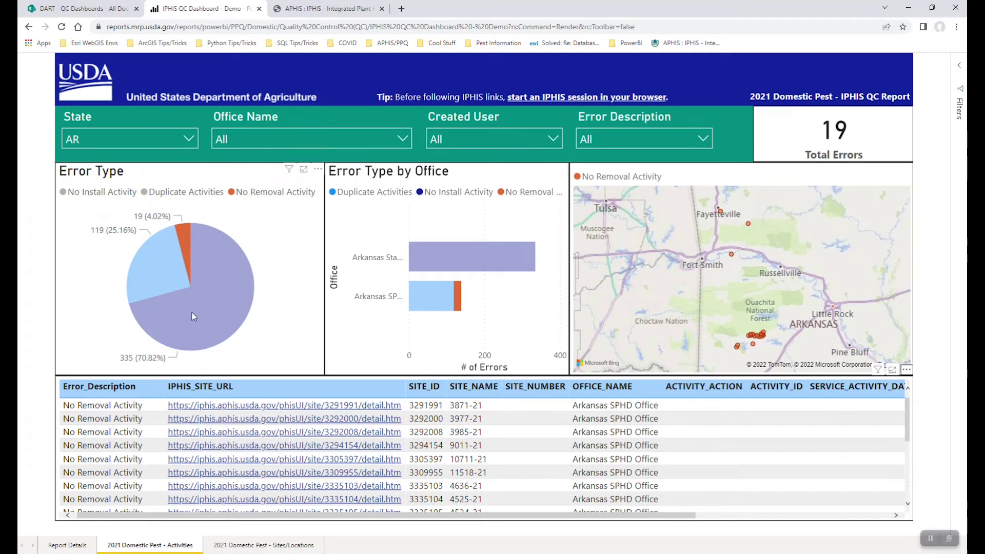
click(257, 407)
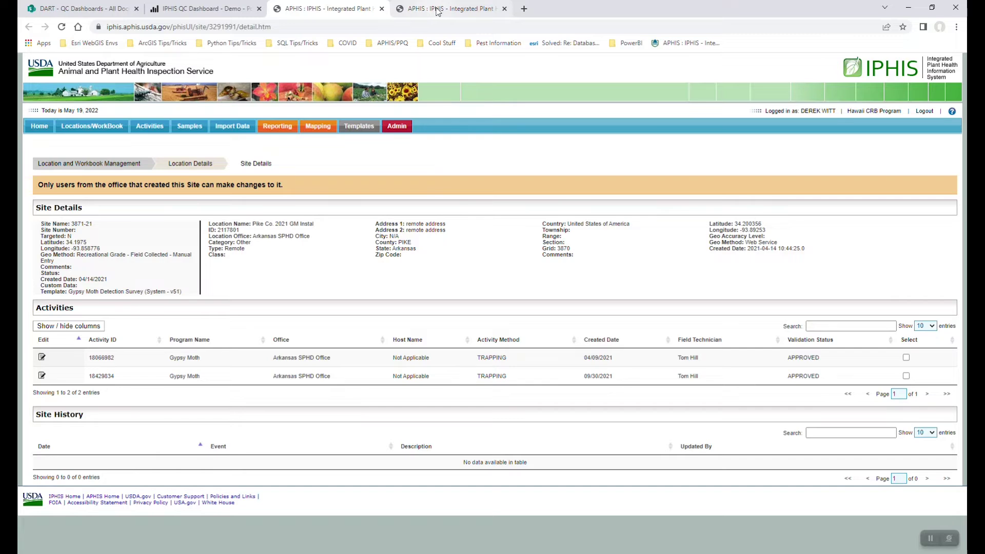
Step: Compare the QC dashboard with site 3871-21's IPHIS Site Details and open its 09/30/2021 trapping activity
drag(437, 11, 346, 16)
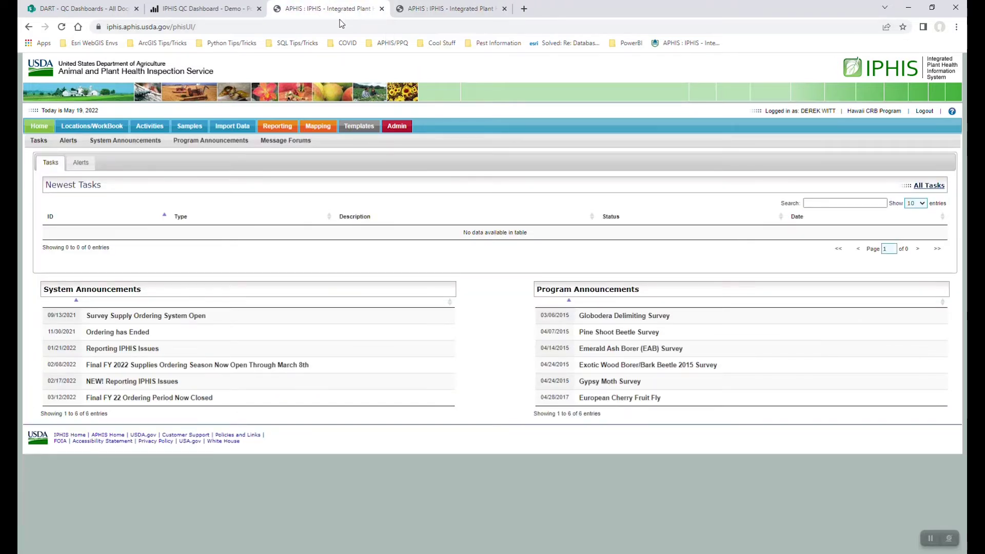
click(189, 12)
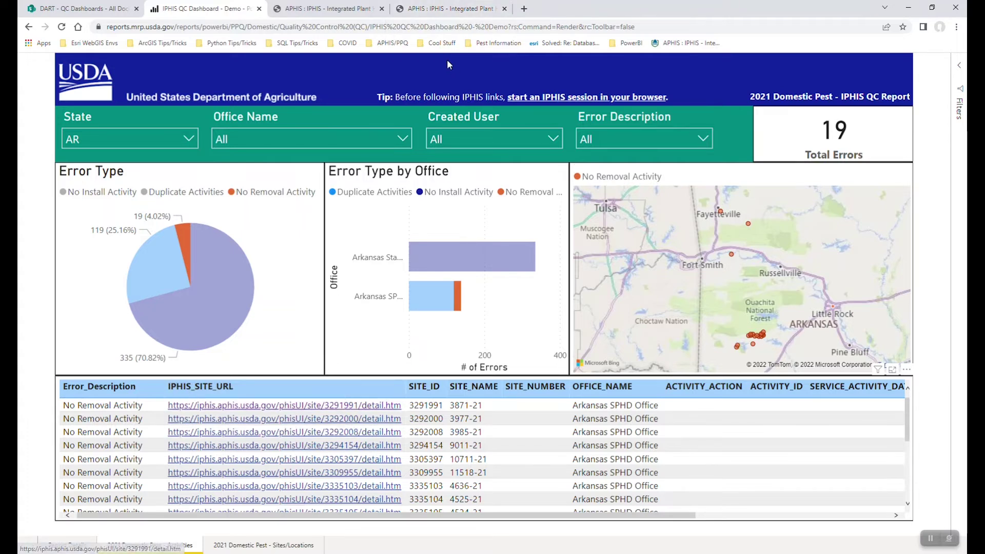
click(454, 9)
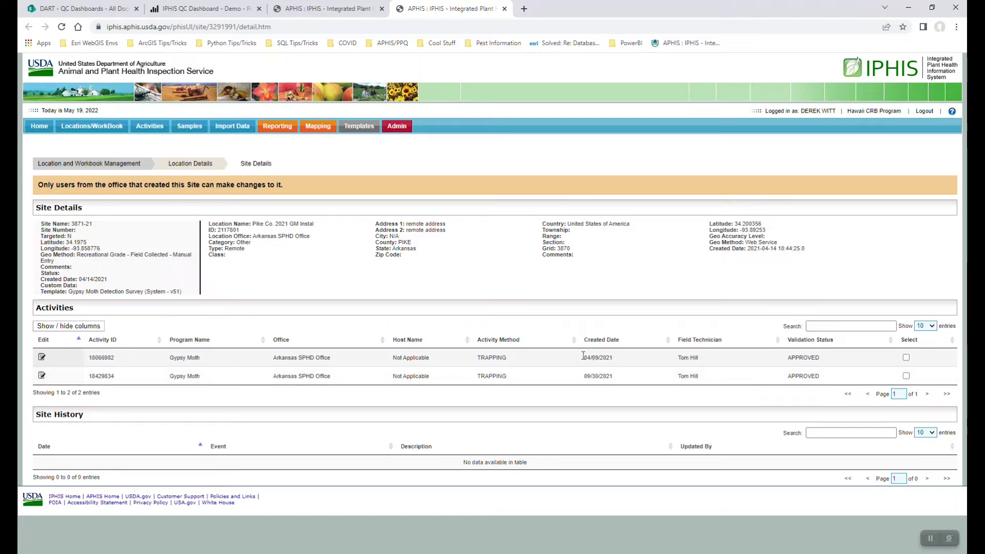
click(177, 10)
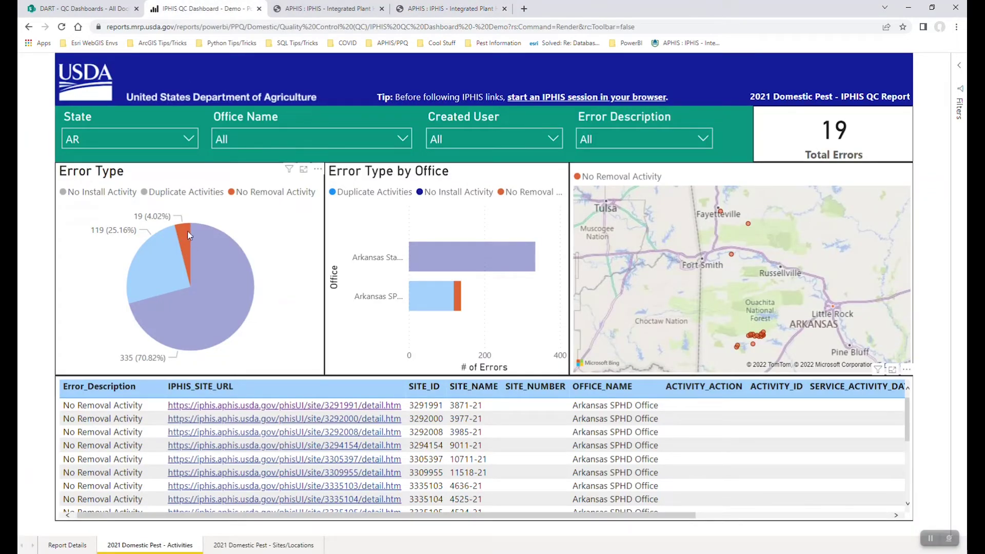
click(460, 7)
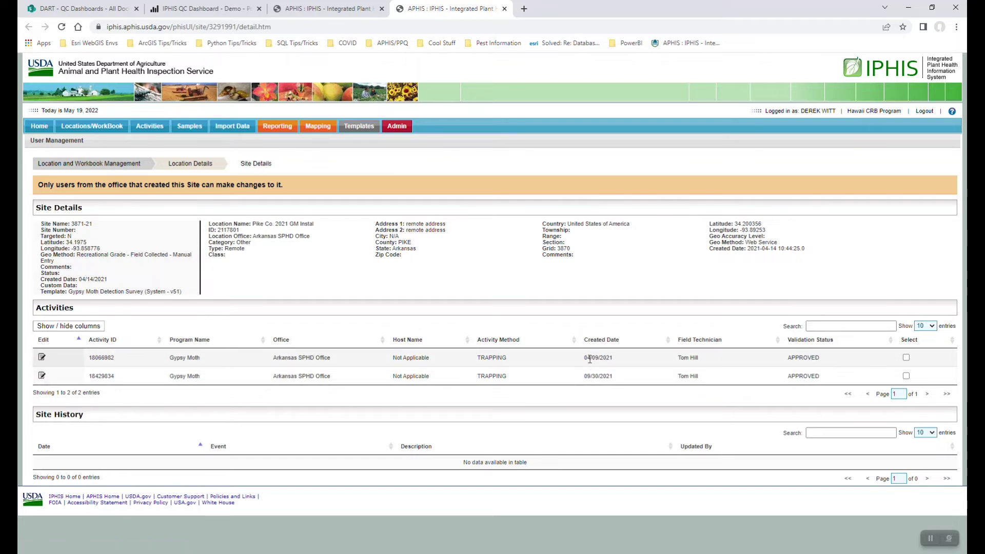
click(42, 377)
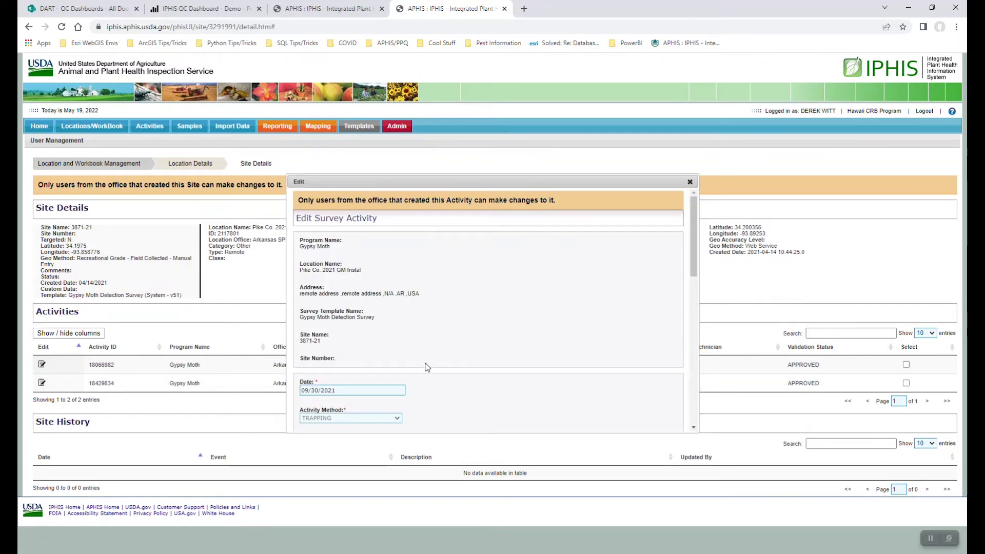
Step: Check the activity's INACCESSIBLE action, close the record, and return to the QC dashboard
scroll(428, 362, down, 1)
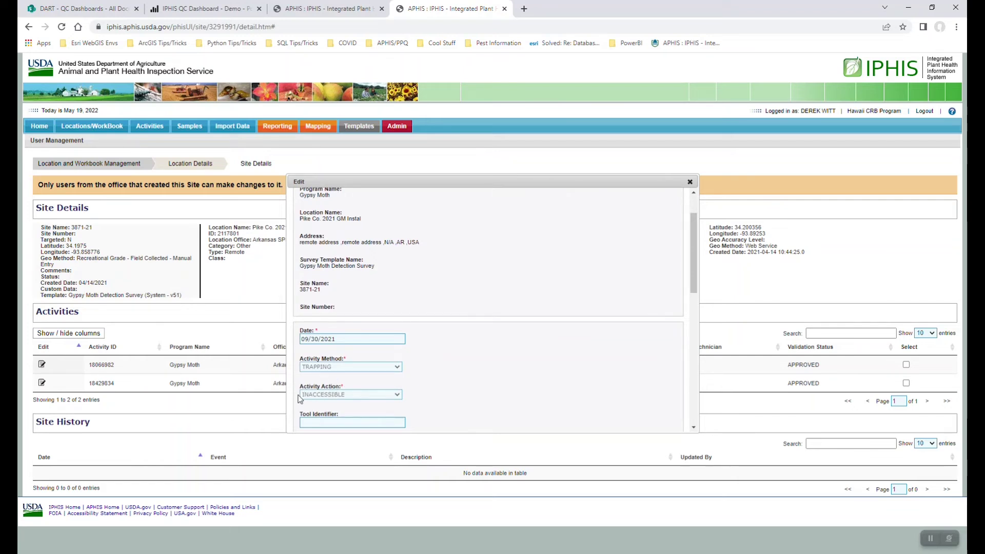
click(690, 183)
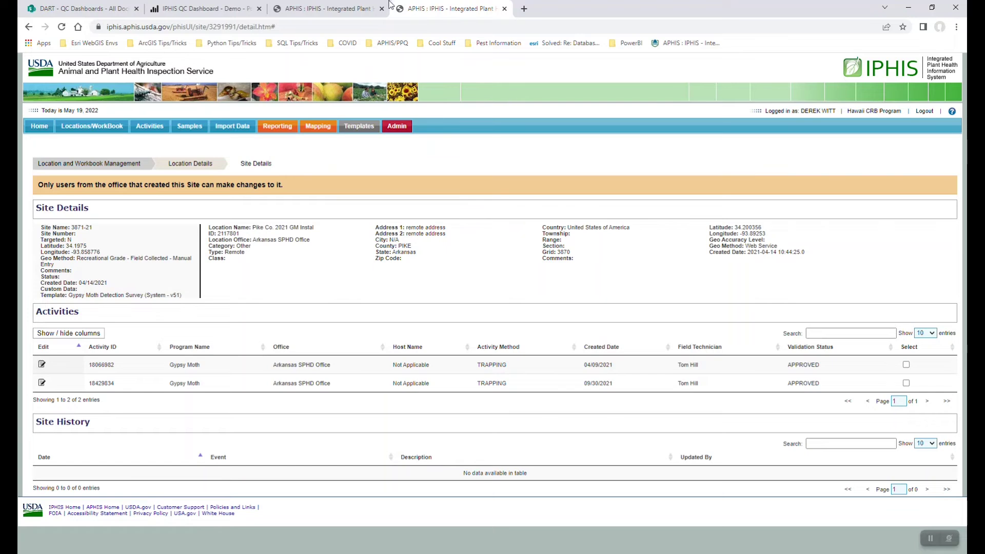
click(214, 6)
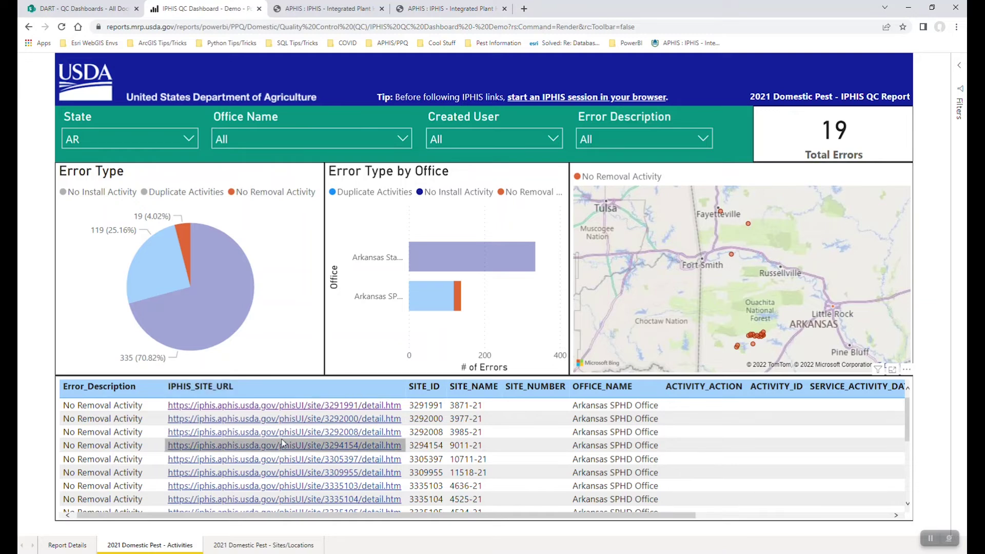
Step: Swap the Error Type pie filter from No Removal Activity to Duplicate Activities, totalling 119 errors
click(185, 240)
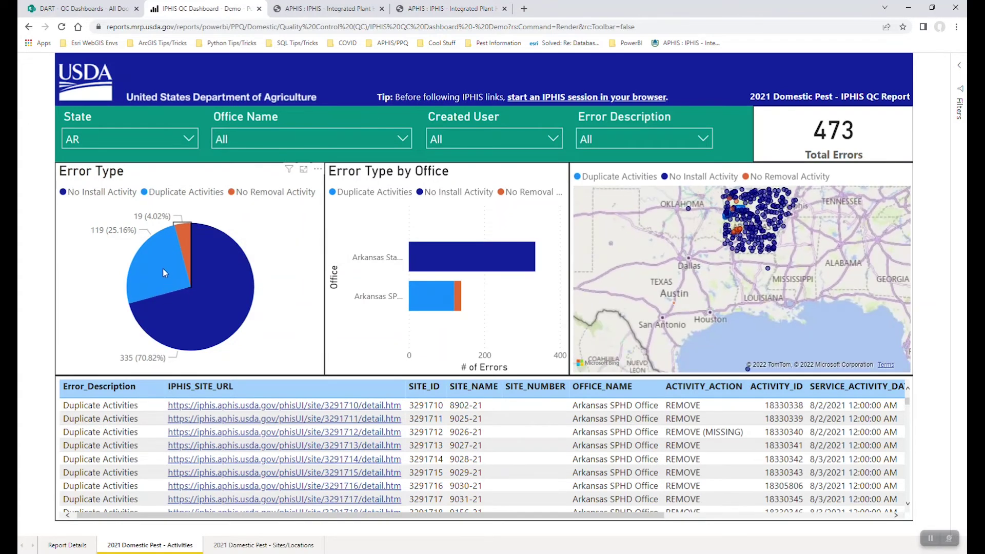
mouse_move(174, 271)
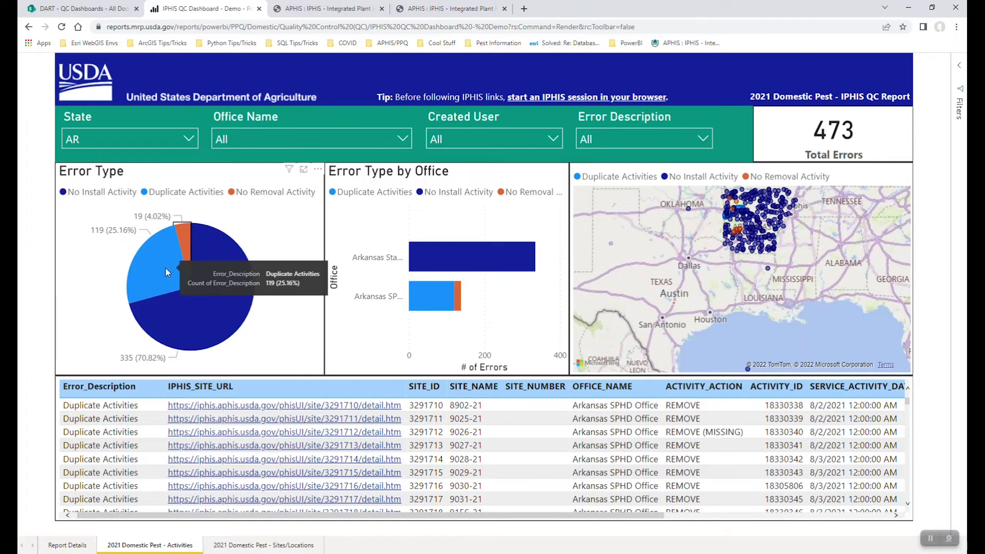
click(166, 272)
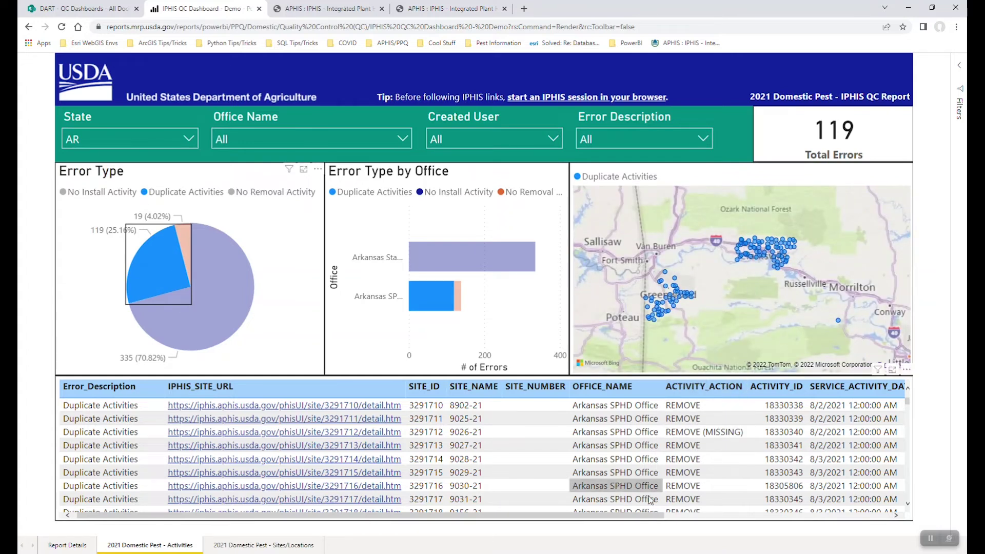
mouse_move(615, 516)
mouse_down()
mouse_move(780, 527)
mouse_move(628, 518)
mouse_up()
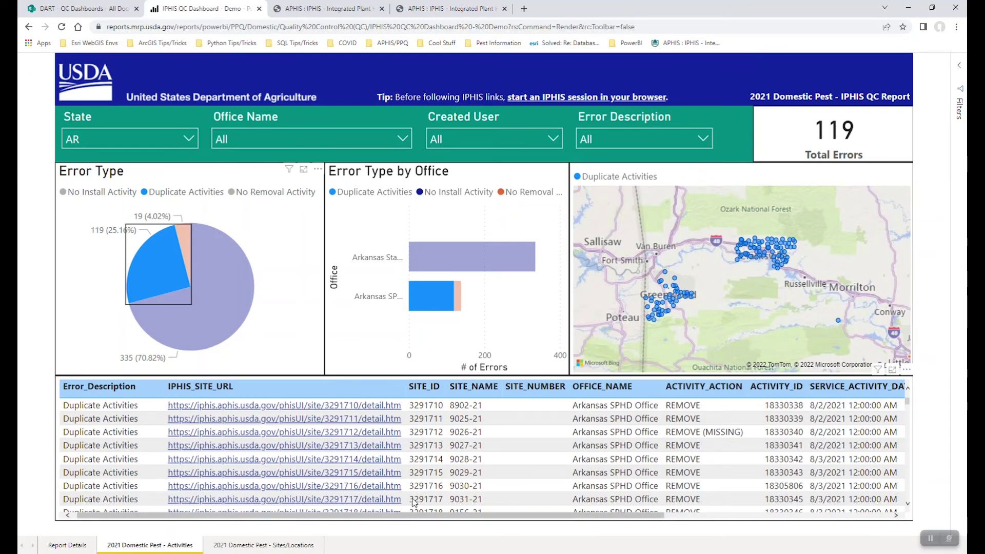
Step: Review the first activity record for IPHIS site 8902-21 and close its edit form
click(313, 408)
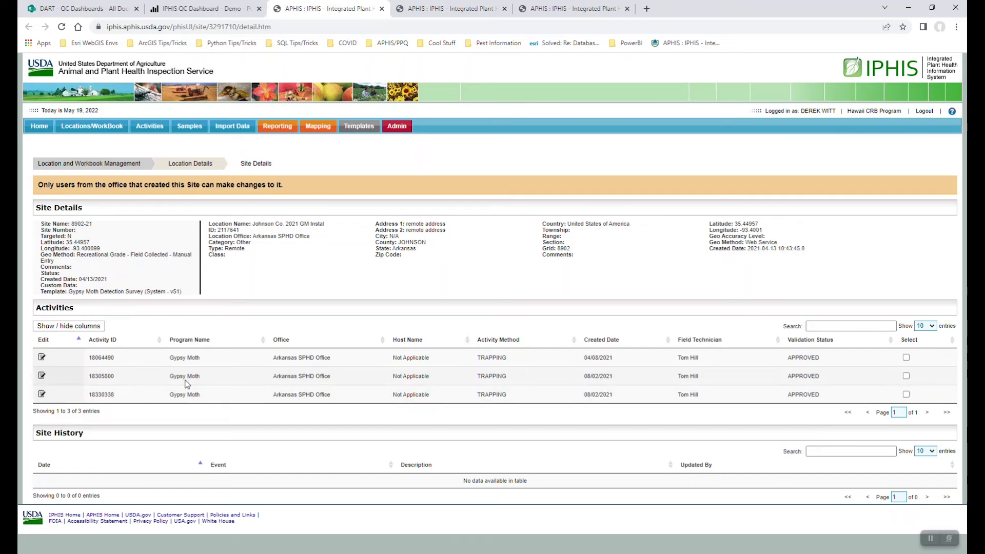
click(43, 377)
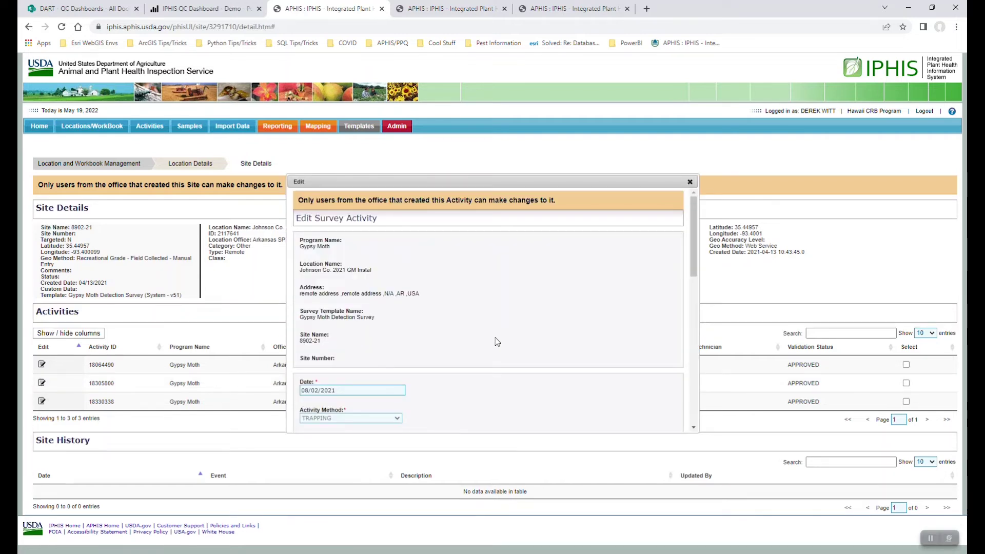
scroll(419, 365, down, 1)
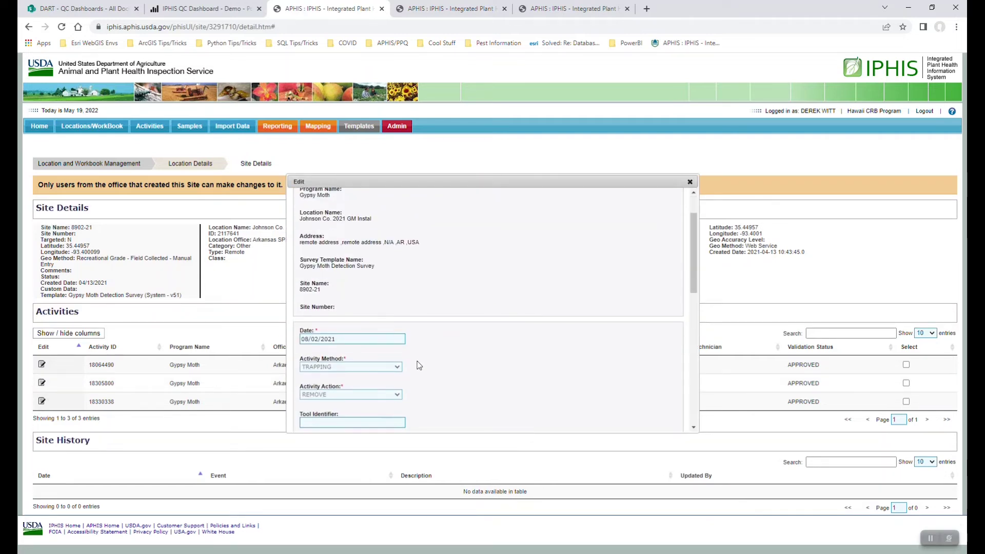
click(690, 182)
Step: Review the second activity's survey details, close it, and return to the IPHIS QC Dashboard
click(44, 385)
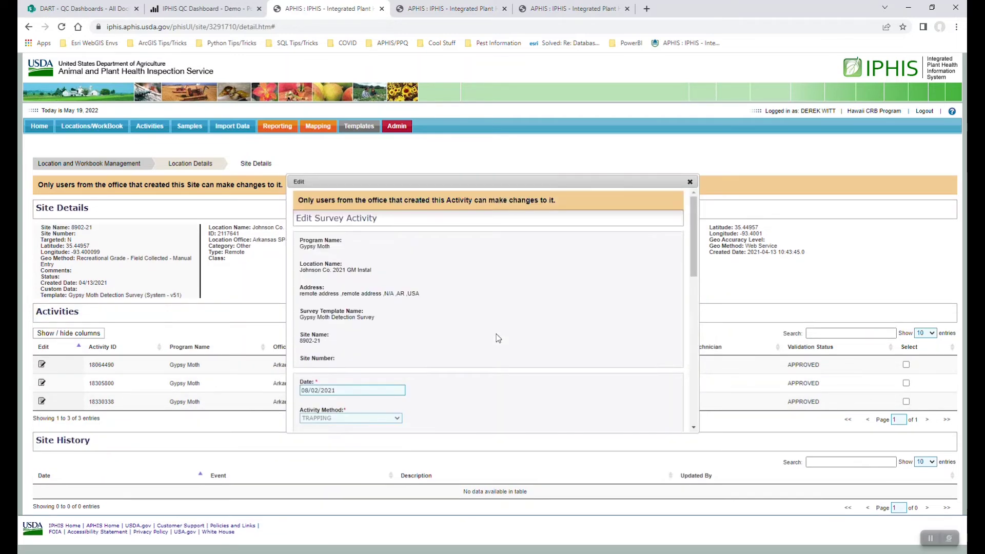
scroll(497, 338, down, 1)
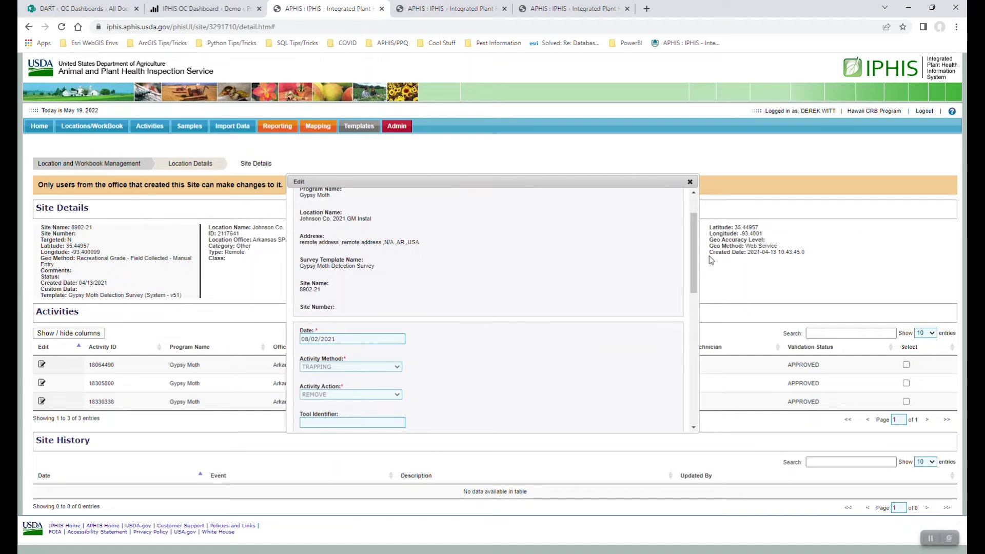
click(690, 181)
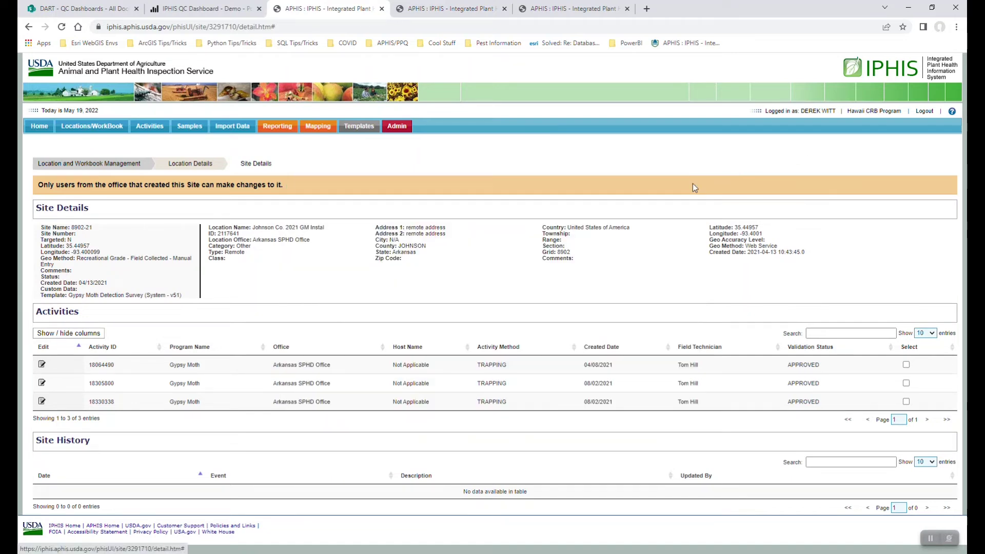
click(236, 7)
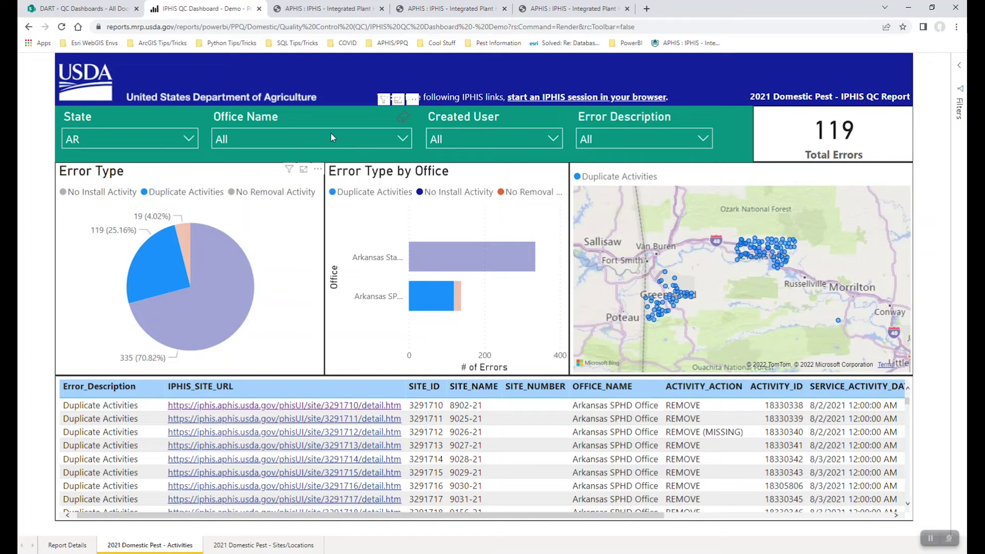
Step: Deselect the Duplicate Activities slice to restore all 473 Arkansas errors, then open Sites/Locations
click(174, 269)
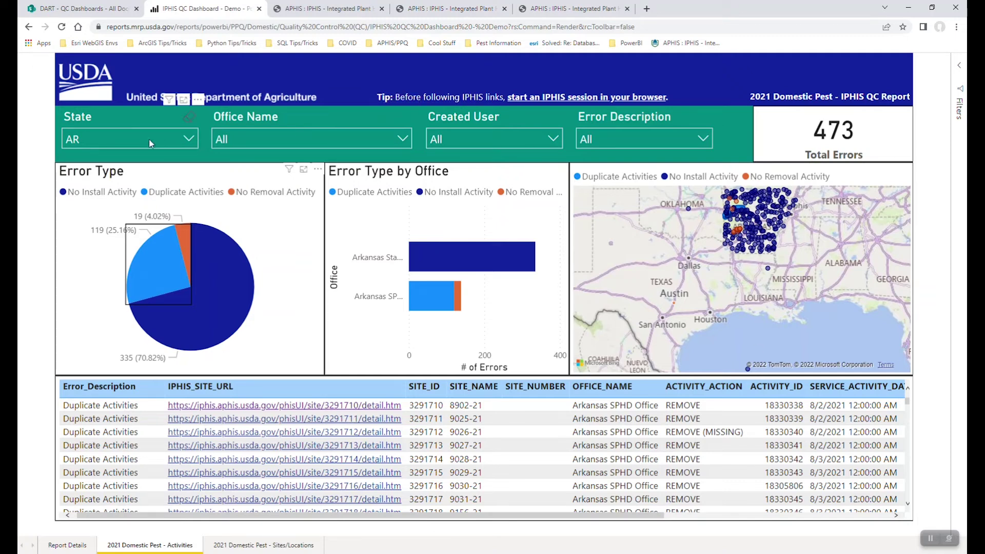
scroll(843, 322, down, 2)
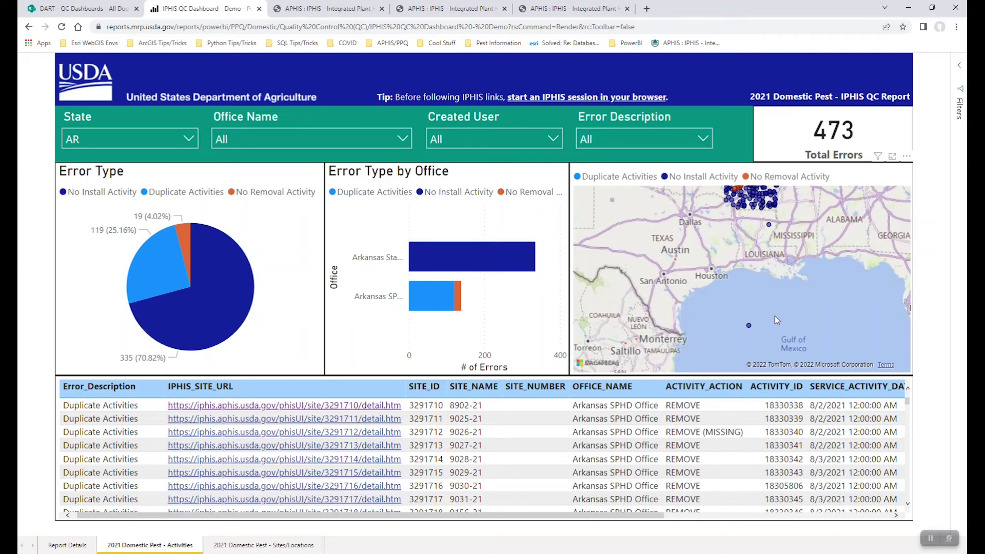
click(281, 545)
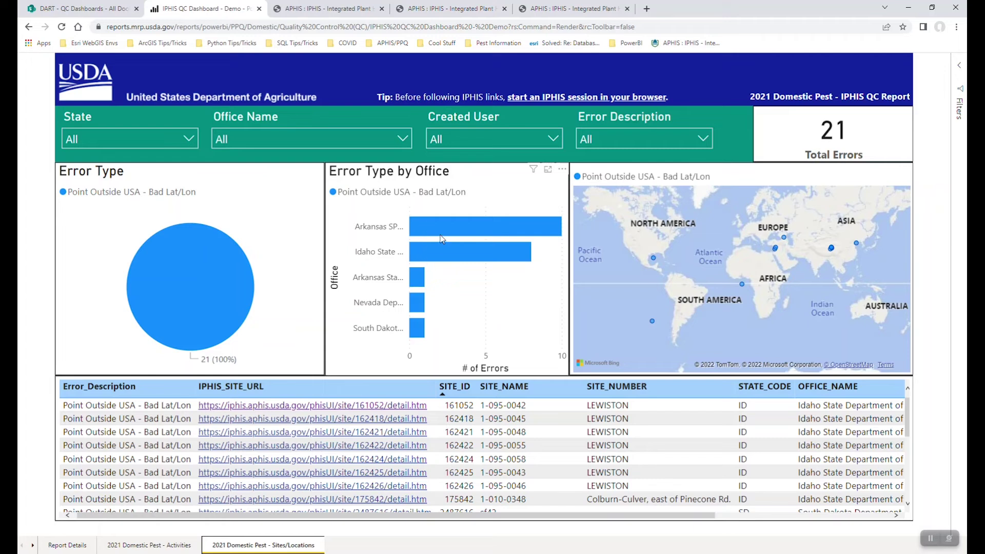
Step: Inspect the 21 Point Outside USA – Bad Lat/Lon errors, 10 at Arkansas SPHD Office
mouse_move(442, 238)
Step: Filter to the Europe map point, open South Dakota site sf42 in IPHIS, then return
click(445, 232)
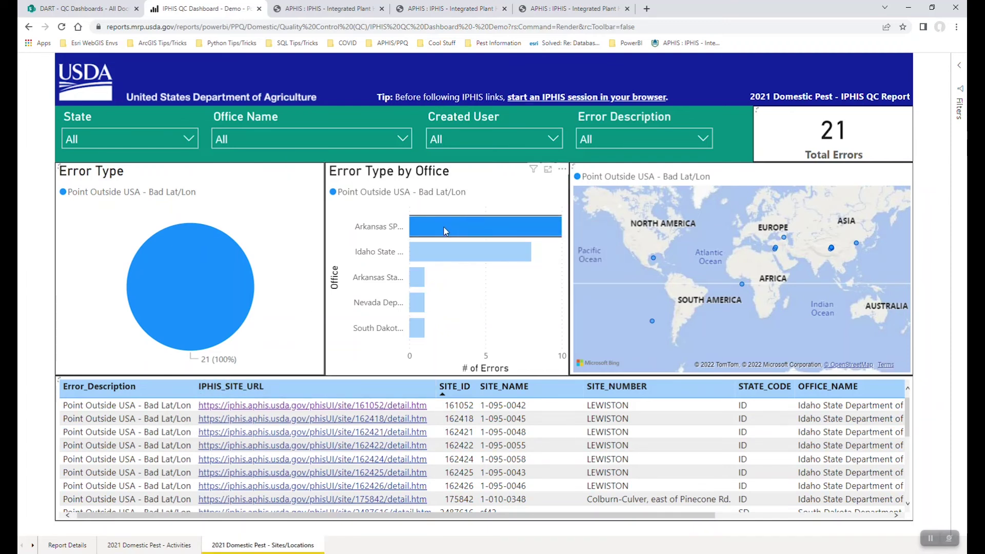
click(445, 232)
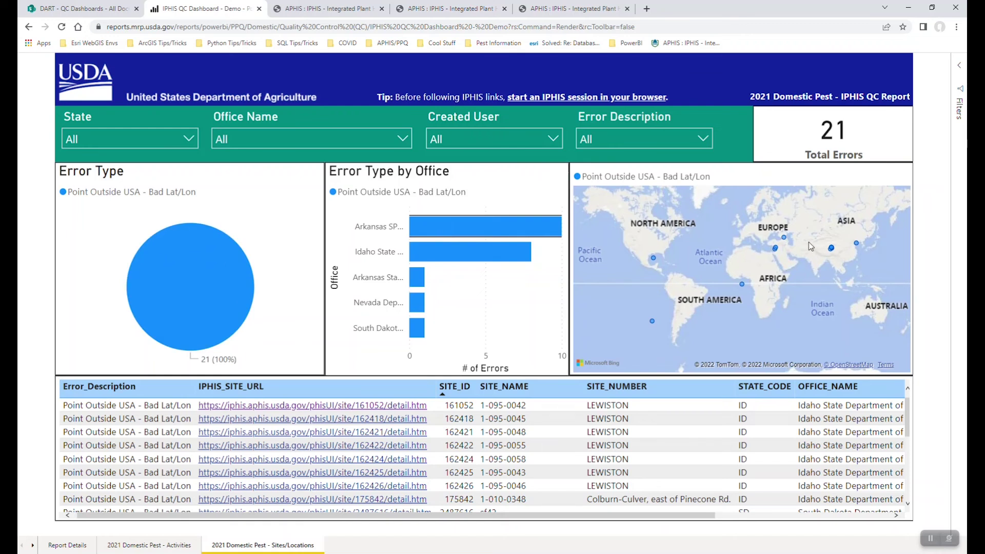
click(784, 238)
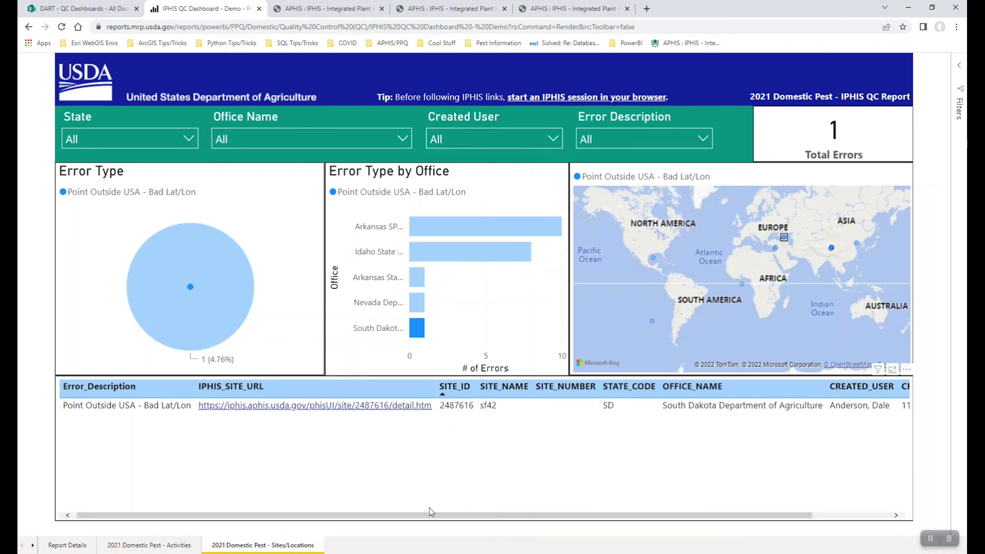
drag(422, 520, 347, 488)
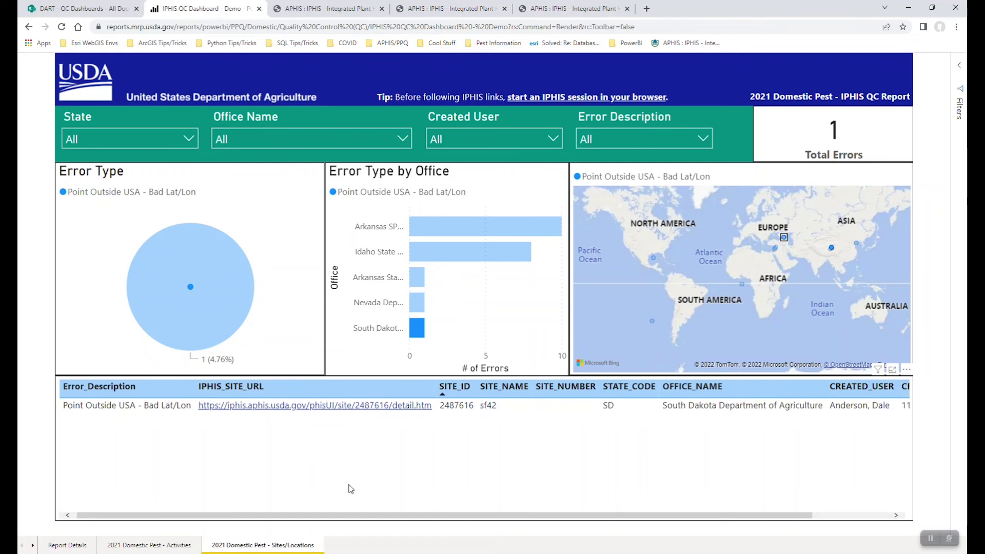
click(333, 405)
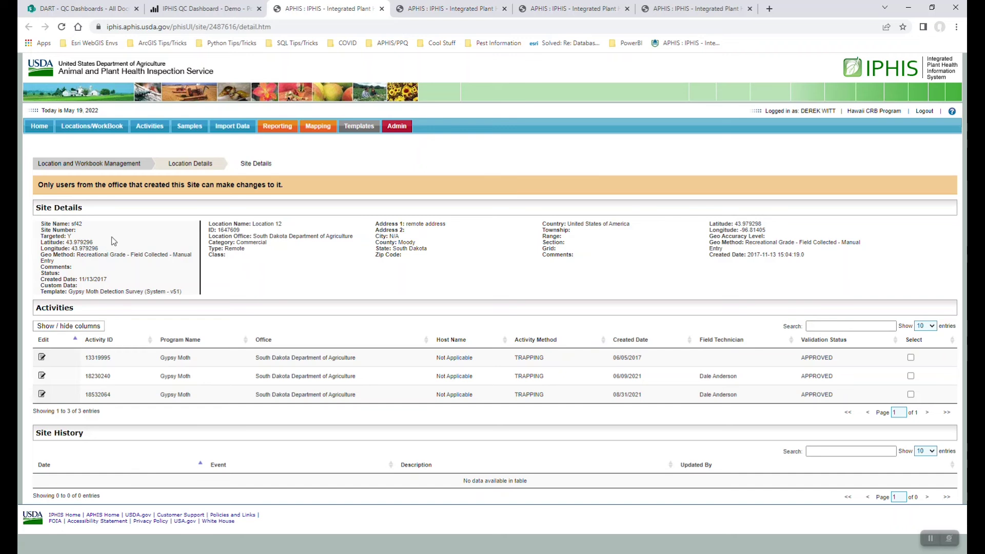
key(ctrl+shift+Tab)
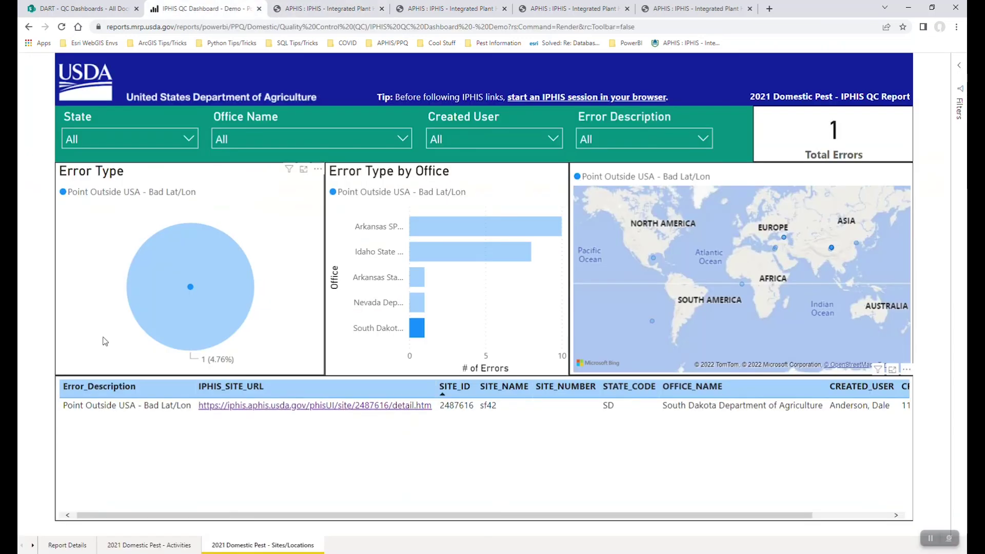
Step: Reset Sites/Locations to all 21 errors, check the Office Name slicer, then go to Activities
click(164, 547)
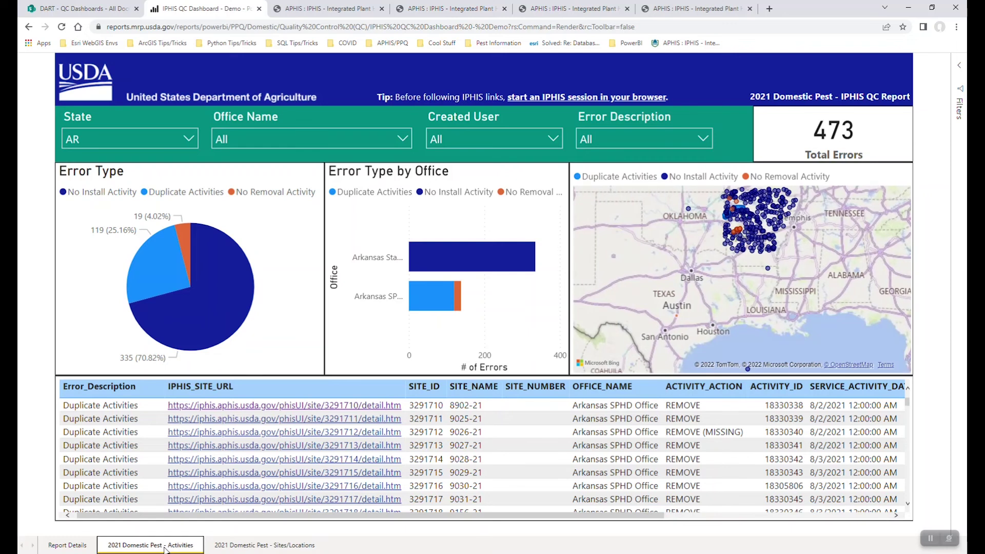
click(253, 545)
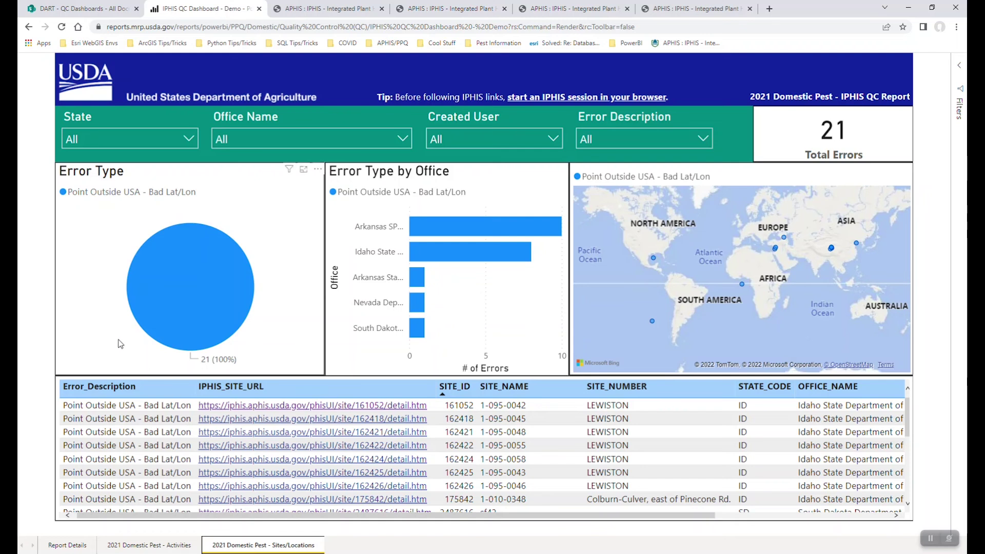
click(359, 138)
click(359, 134)
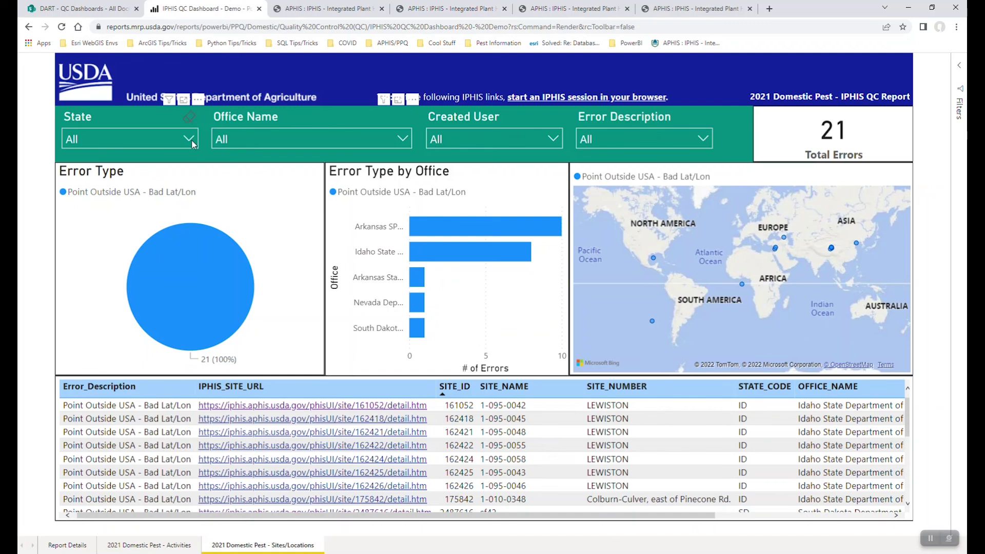
click(137, 545)
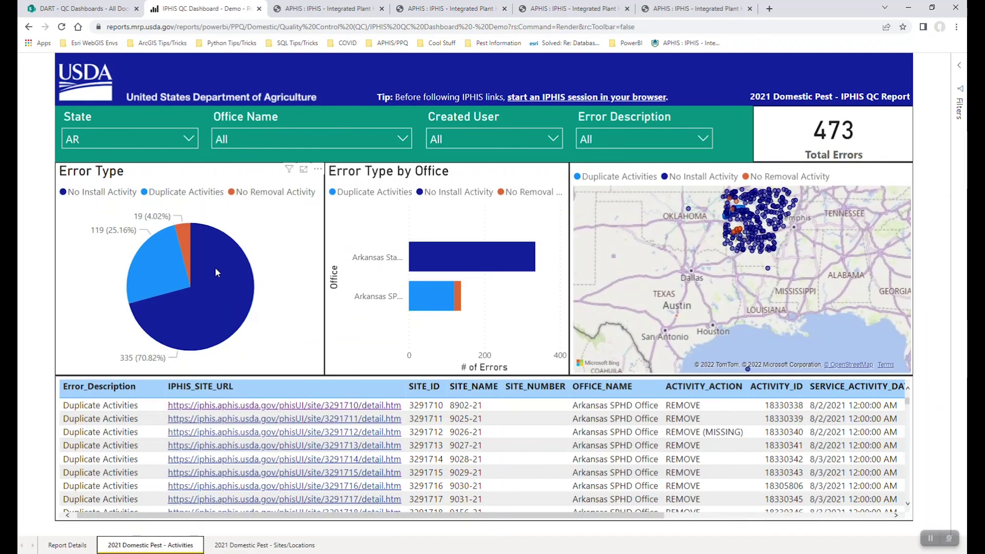
Step: Filter the Activities page to No Install Activity errors via the pie and Error Description slicer, leaving 335
click(216, 272)
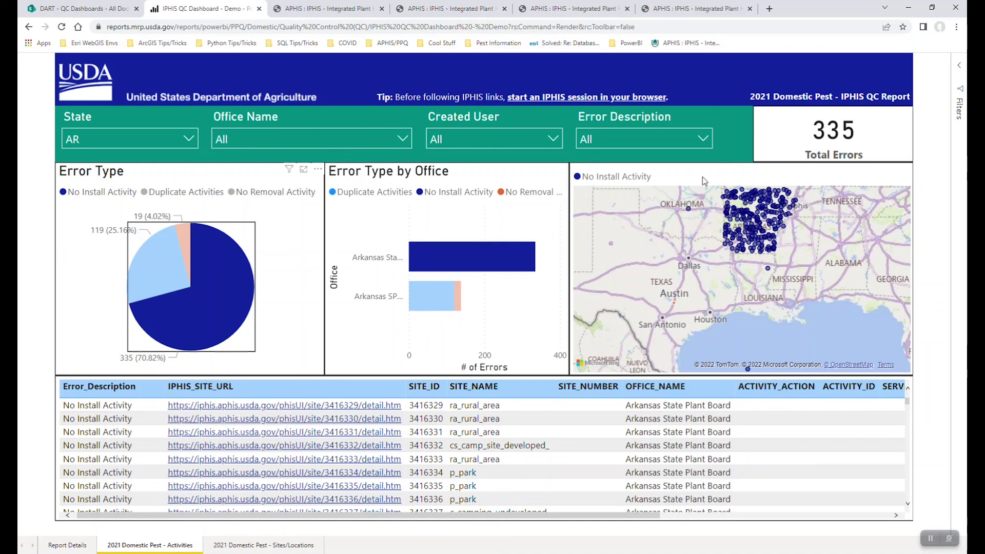
click(516, 139)
click(629, 135)
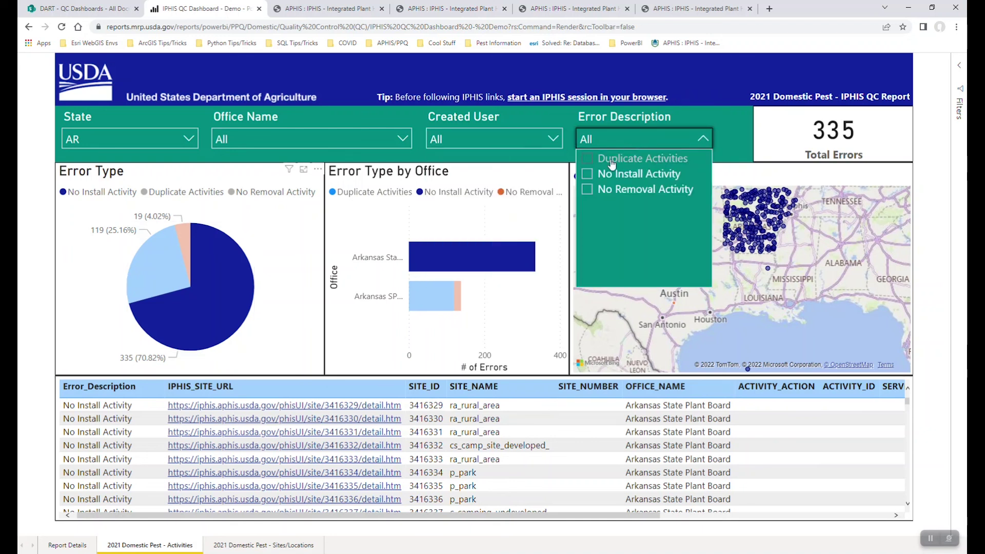
click(611, 160)
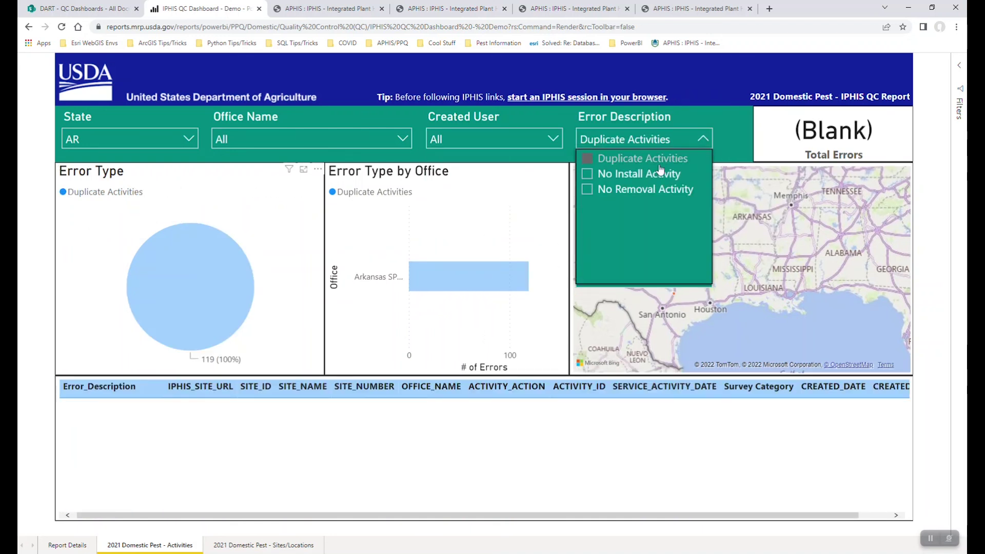
click(660, 173)
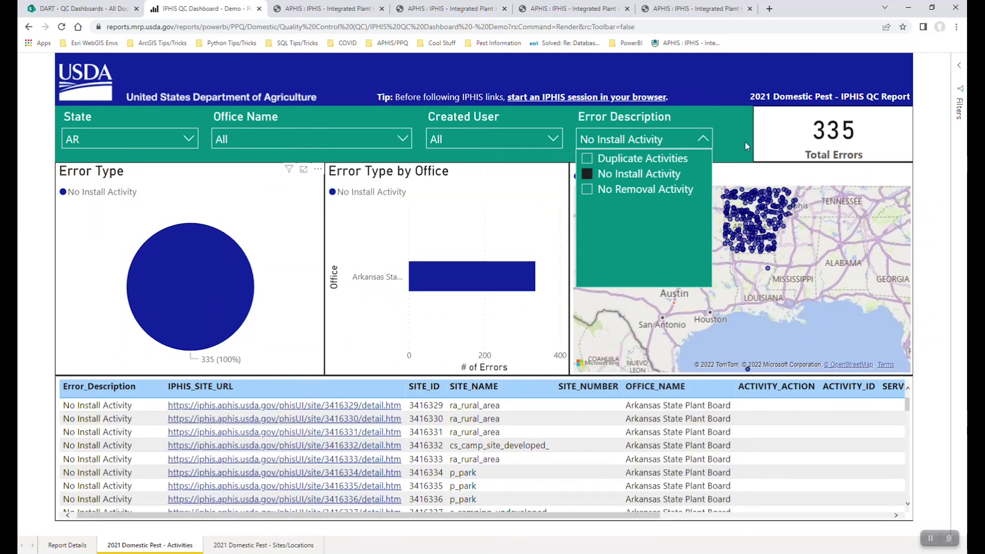
click(744, 142)
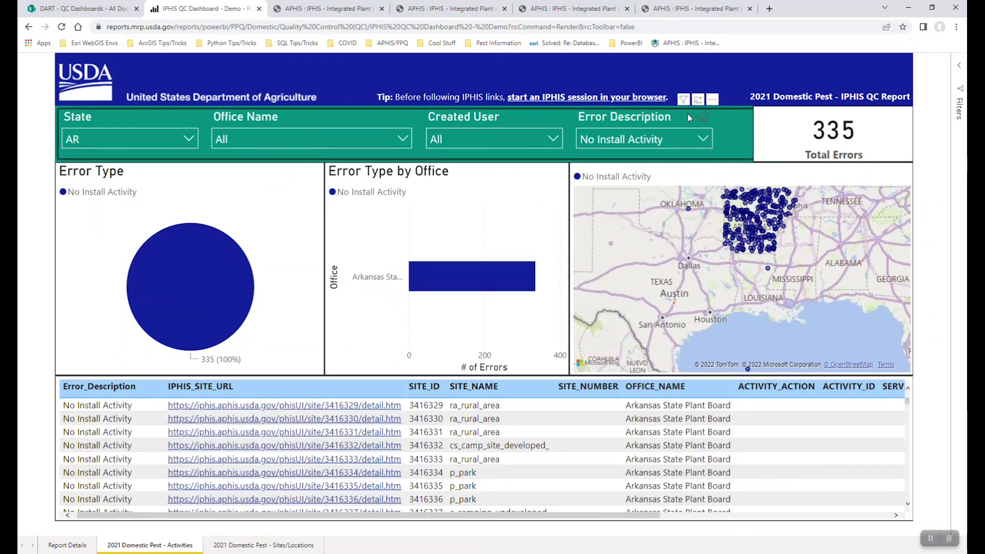
click(410, 26)
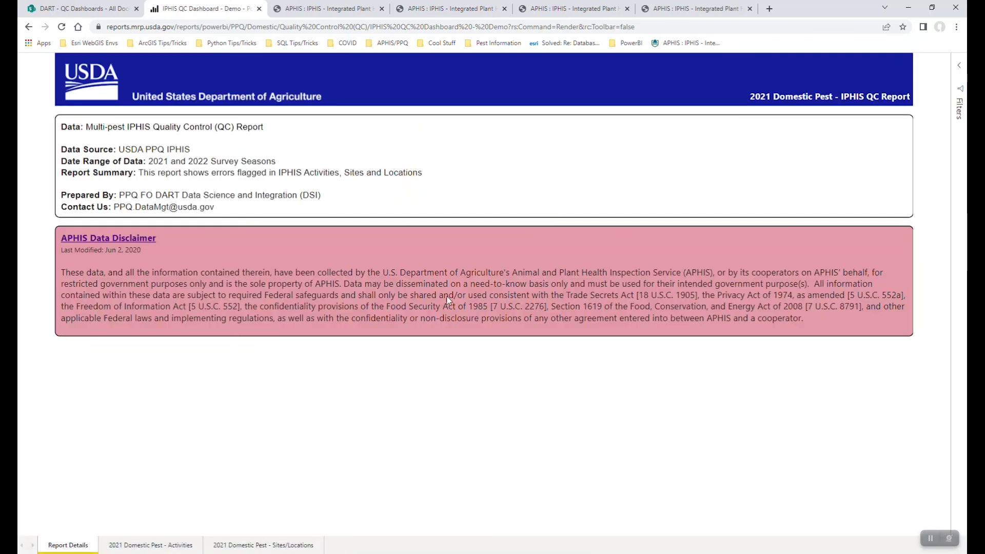
Step: Return to the reloaded 2021 Domestic Pest - Activities page with every filter at All
click(172, 547)
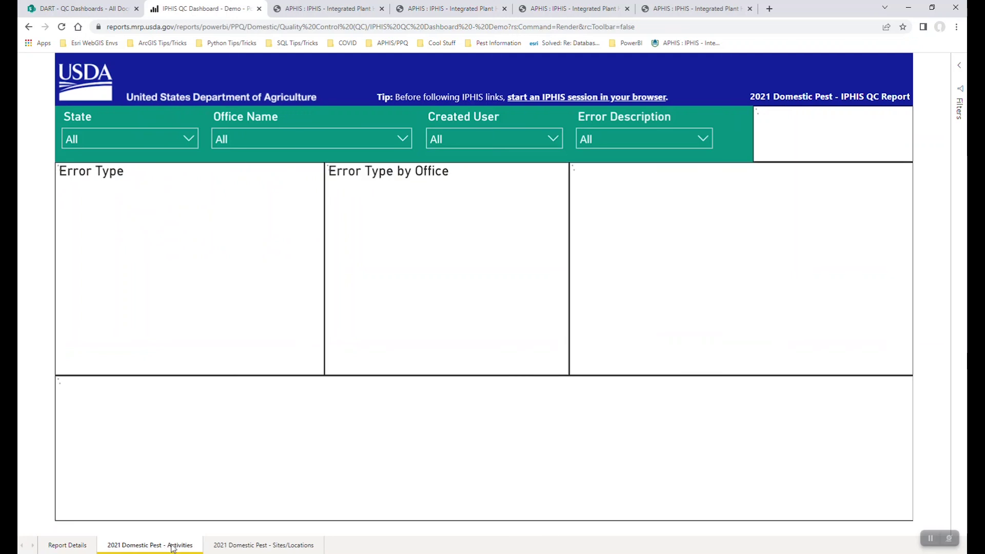